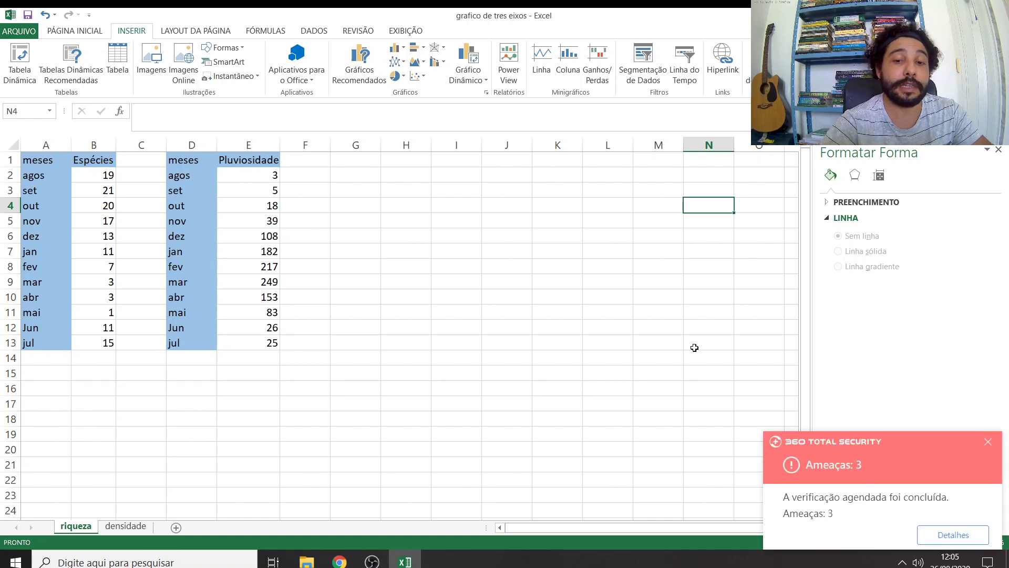
- Dismiss the antivirus scan notification
{"action": "left_click", "coordinate": [988, 442]}
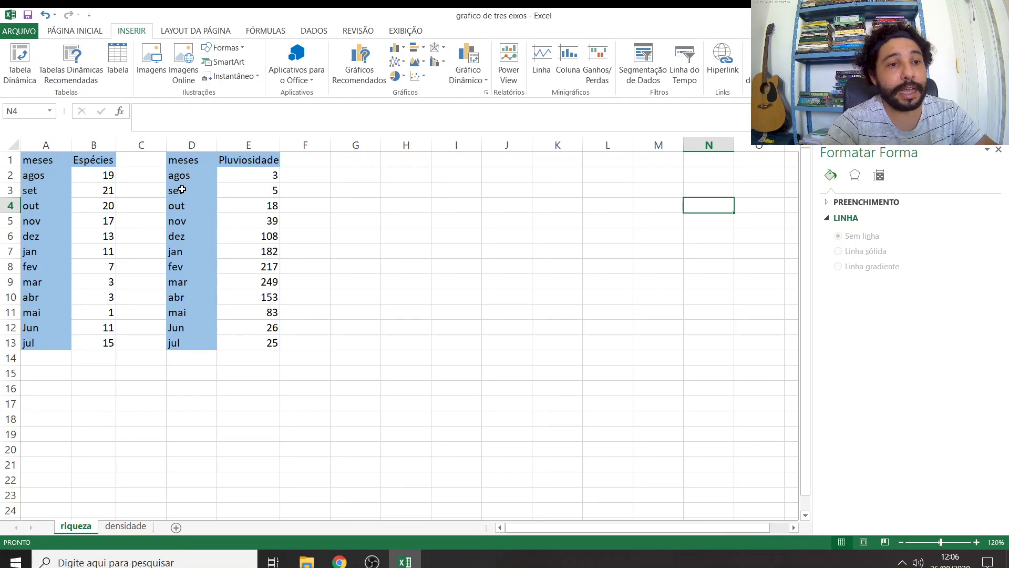
{"action": "left_click", "coordinate": [101, 174]}
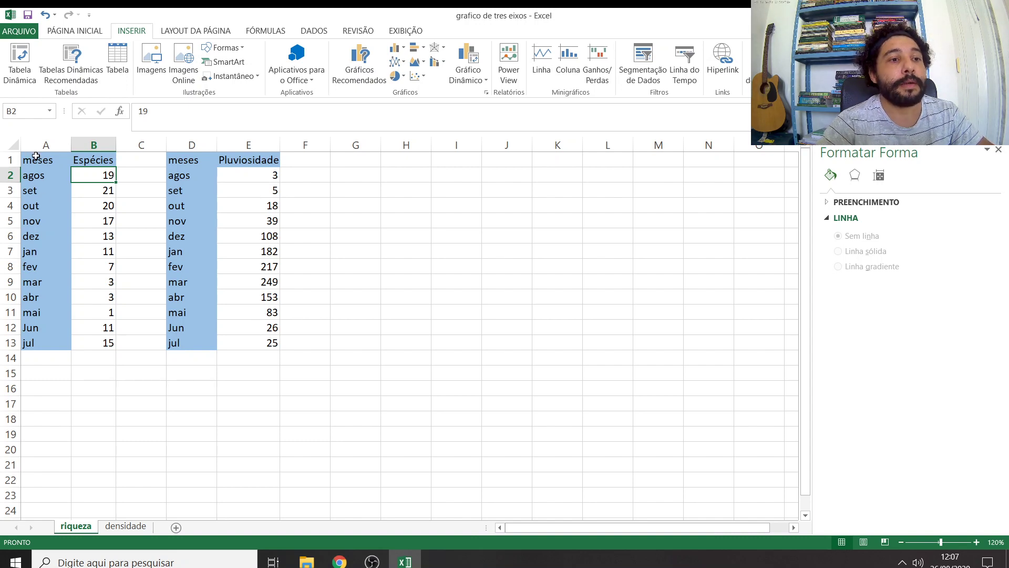
{"action": "left_click_drag", "start_coordinate": [36, 158], "coordinate": [80, 207]}
{"action": "left_click", "coordinate": [106, 383]}
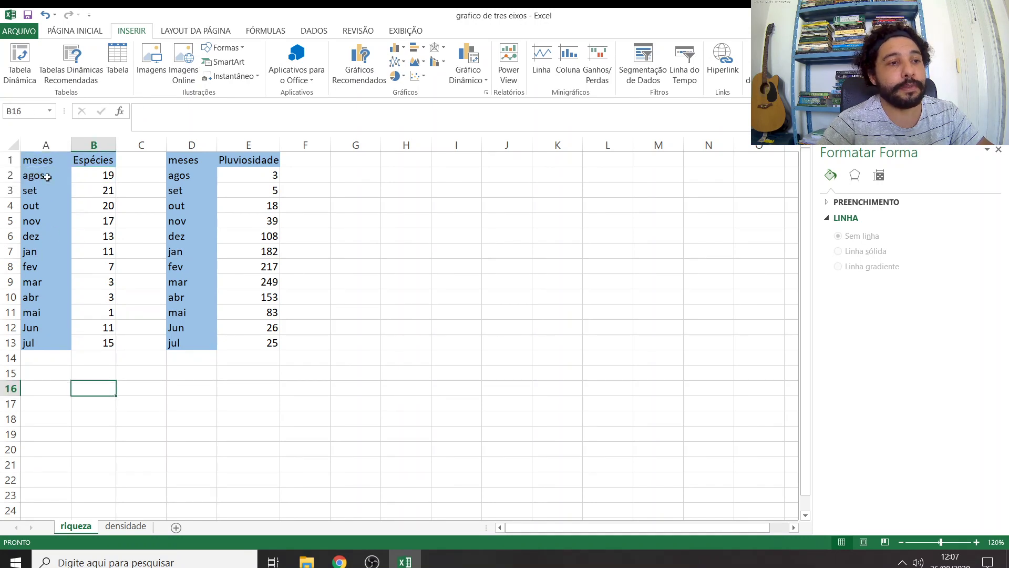
- Insert a 2D clustered column chart of Espécies by month from A1:B13, placed and shrunk beside the two tables
{"action": "left_click_drag", "start_coordinate": [36, 159], "coordinate": [106, 346]}
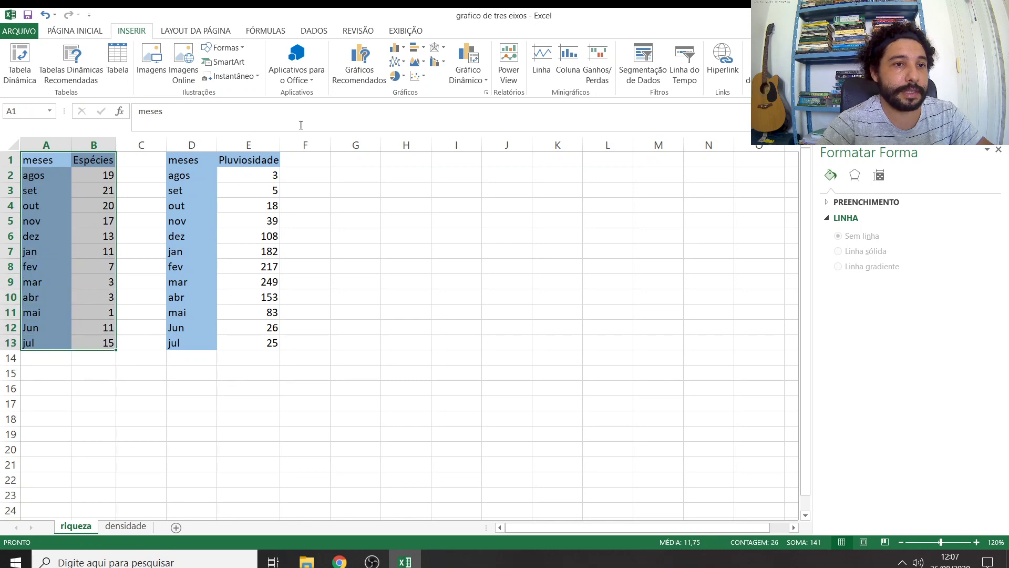
{"action": "left_click", "coordinate": [394, 48]}
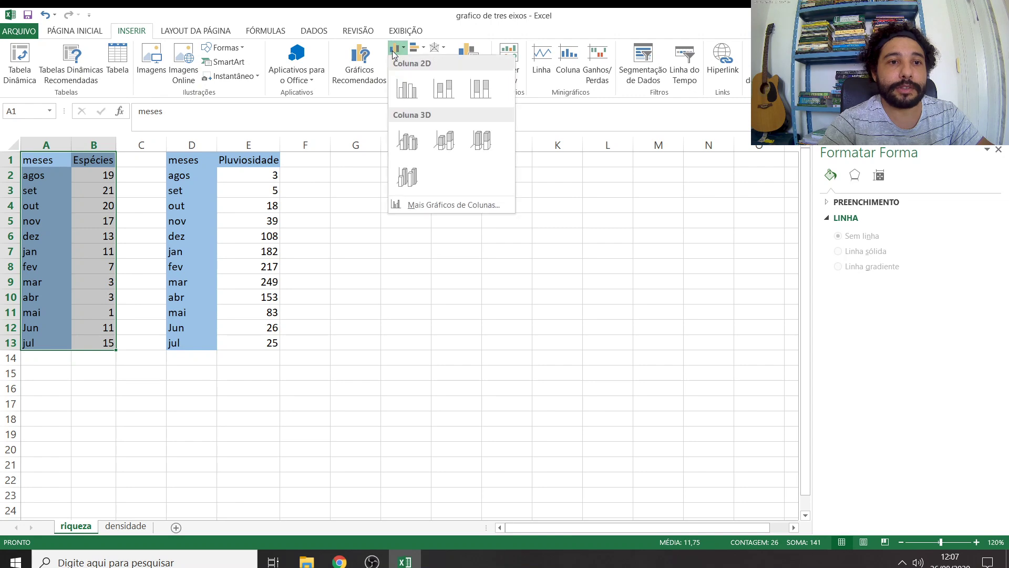
{"action": "left_click", "coordinate": [406, 88]}
{"action": "left_click_drag", "start_coordinate": [389, 231], "coordinate": [471, 146]}
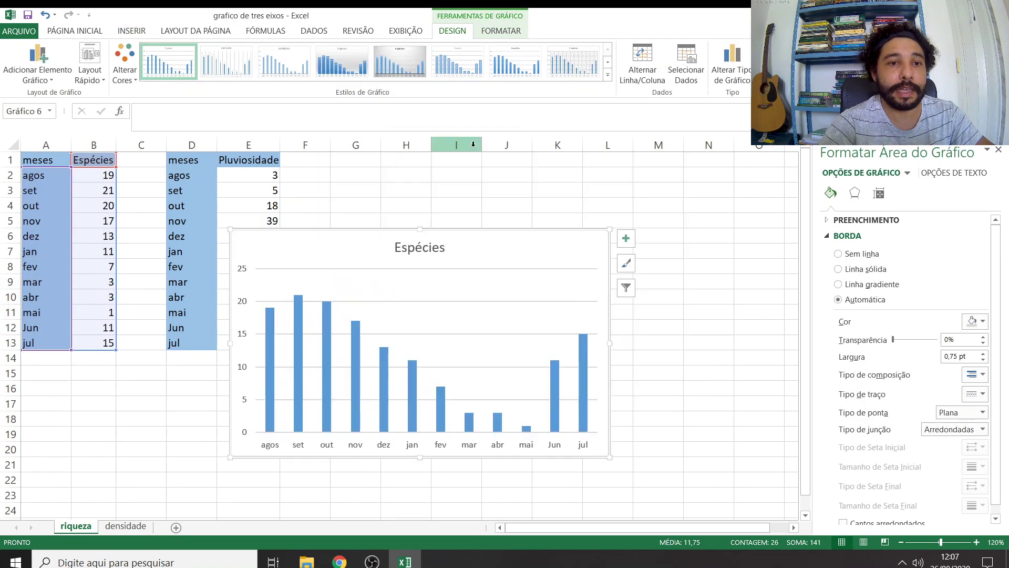
{"action": "left_click_drag", "start_coordinate": [534, 234], "coordinate": [608, 153]}
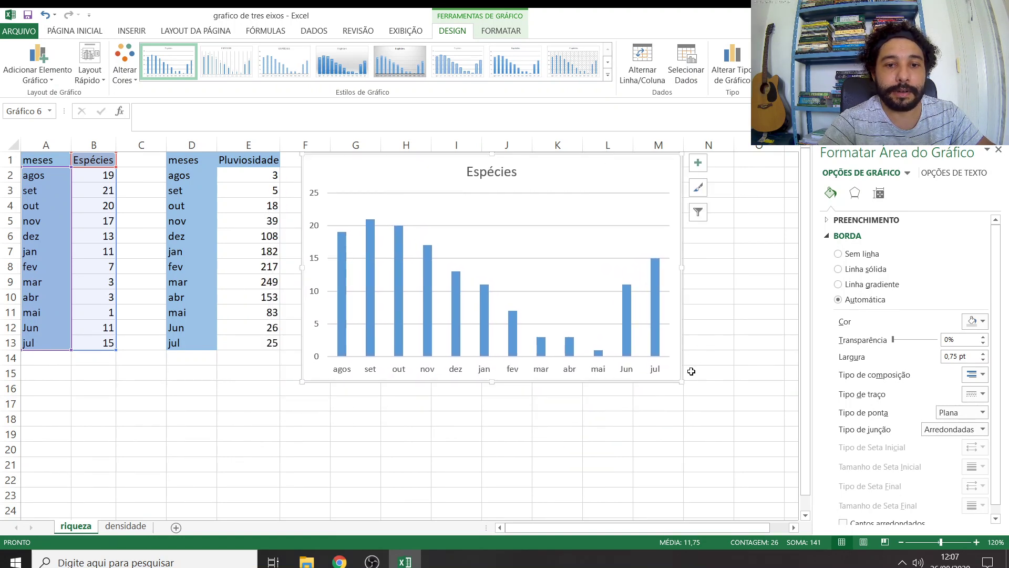
{"action": "left_click_drag", "start_coordinate": [681, 383], "coordinate": [625, 324]}
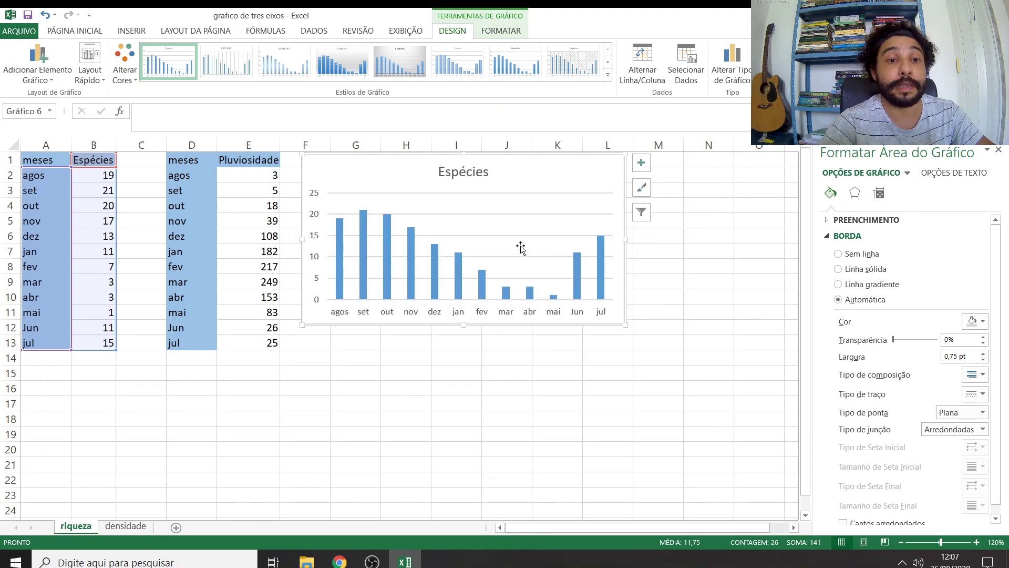
- Insert a line chart with markers of Pluviosidade from D1:E13, placed directly below the Espécies chart at matching width
{"action": "left_click", "coordinate": [216, 400]}
{"action": "left_click_drag", "start_coordinate": [203, 166], "coordinate": [273, 348]}
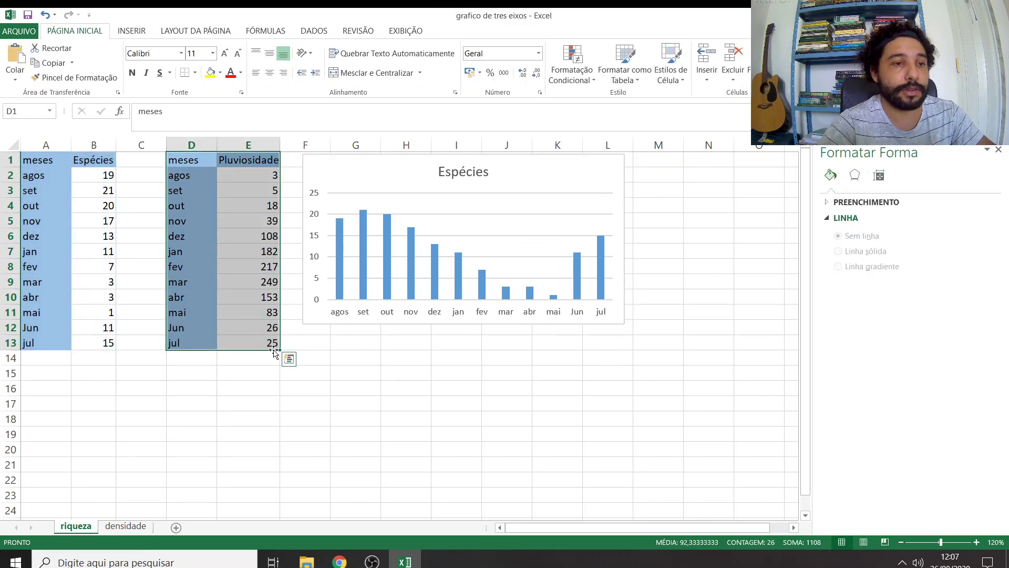
{"action": "left_click", "coordinate": [138, 35]}
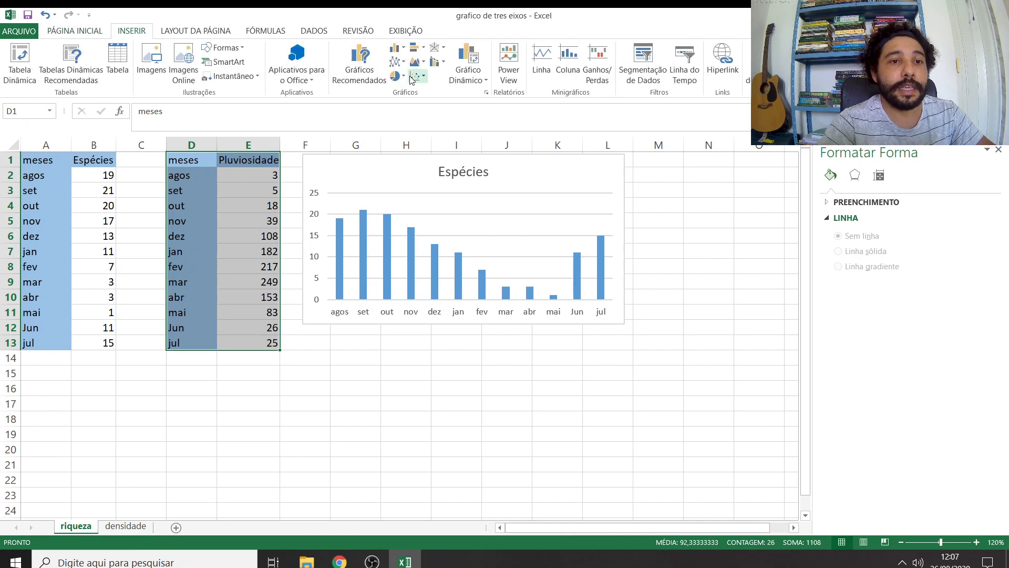
{"action": "left_click", "coordinate": [395, 64]}
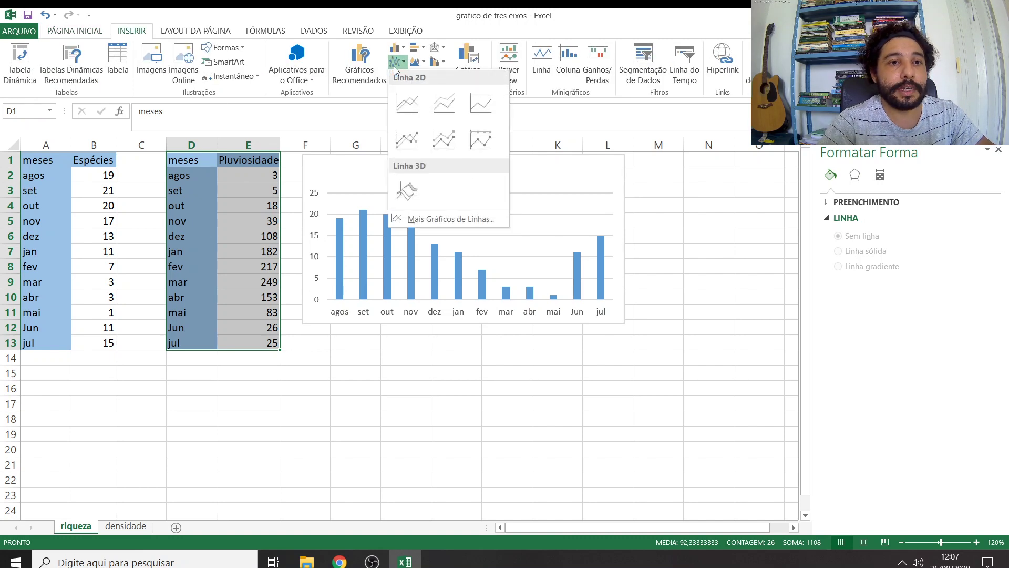
{"action": "left_click", "coordinate": [408, 144]}
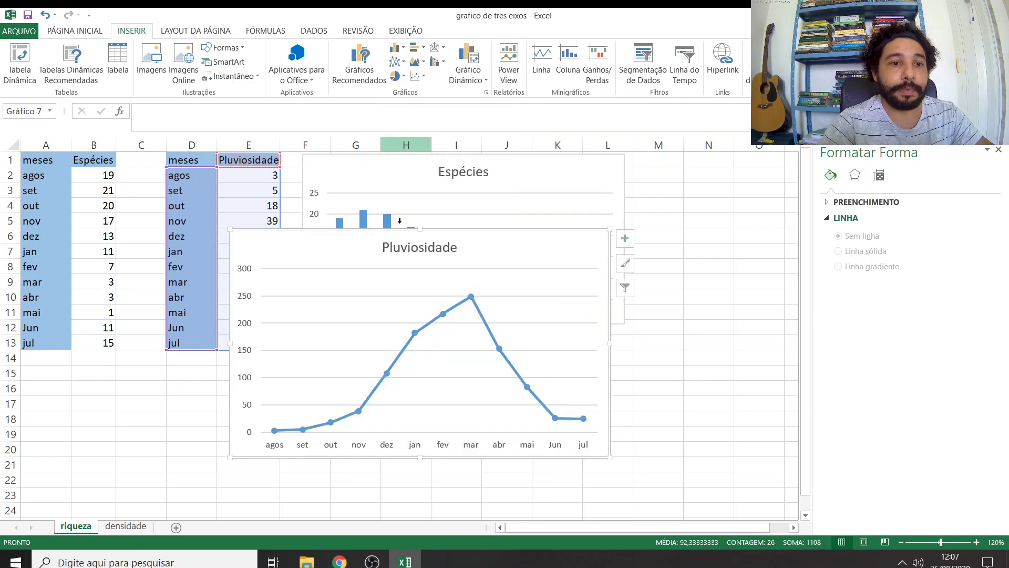
{"action": "left_click_drag", "start_coordinate": [399, 232], "coordinate": [466, 330]}
{"action": "left_click", "coordinate": [131, 31]}
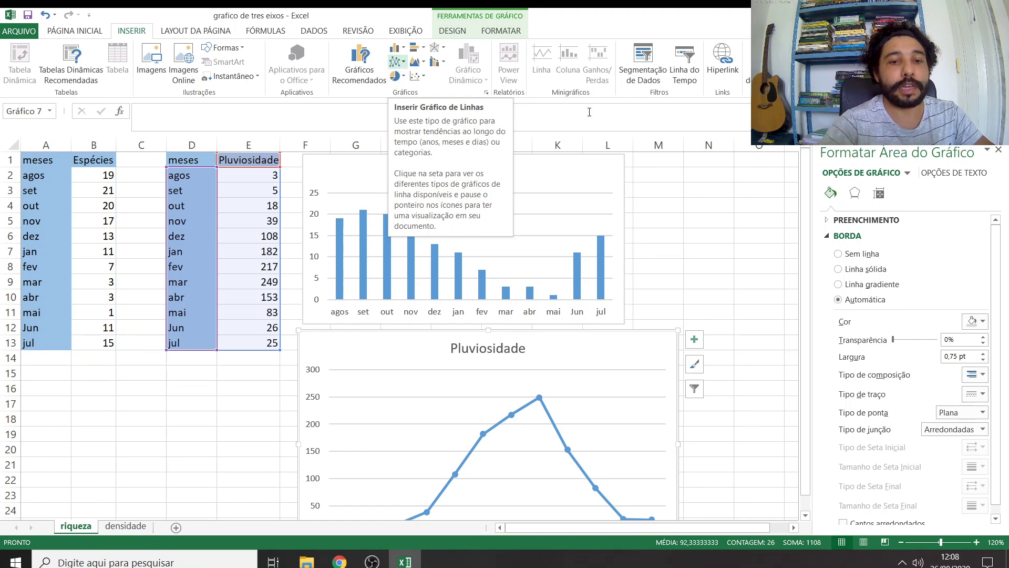
{"action": "left_click_drag", "start_coordinate": [679, 333], "coordinate": [609, 327]}
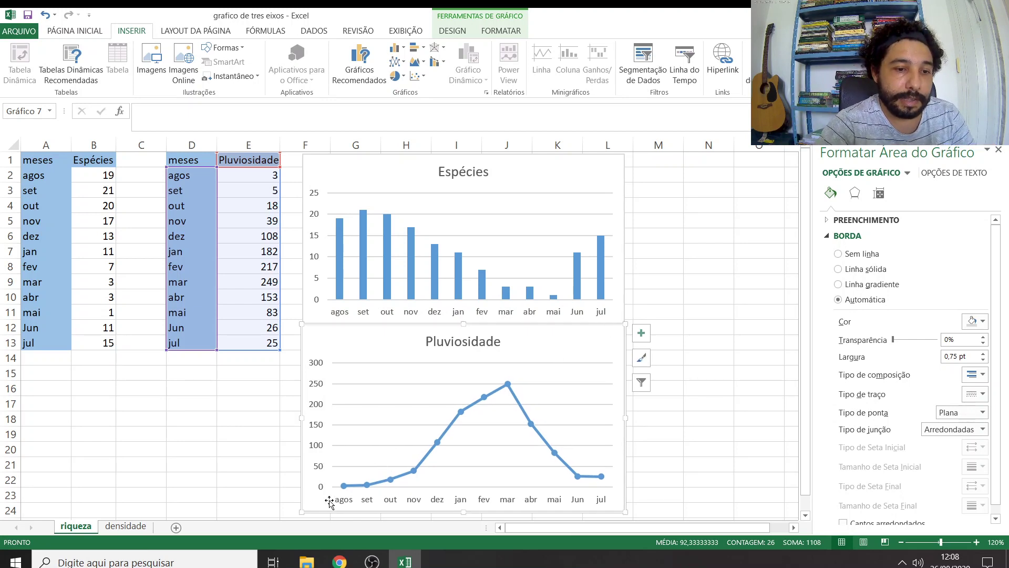
- Delete the Espécies column chart and the Pluviosidade line chart from the sheet
{"action": "mouse_move", "coordinate": [393, 482]}
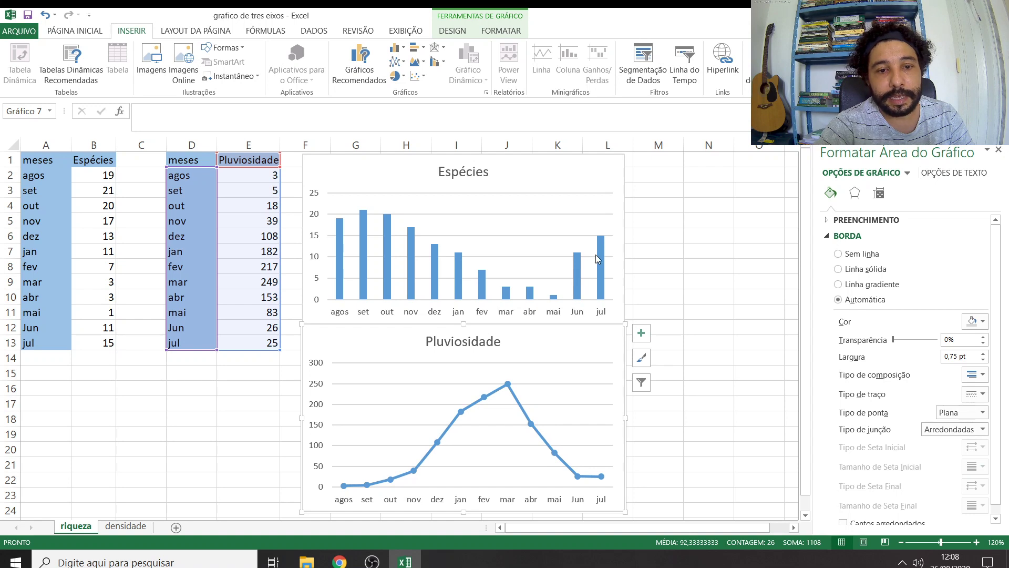
{"action": "mouse_move", "coordinate": [600, 255]}
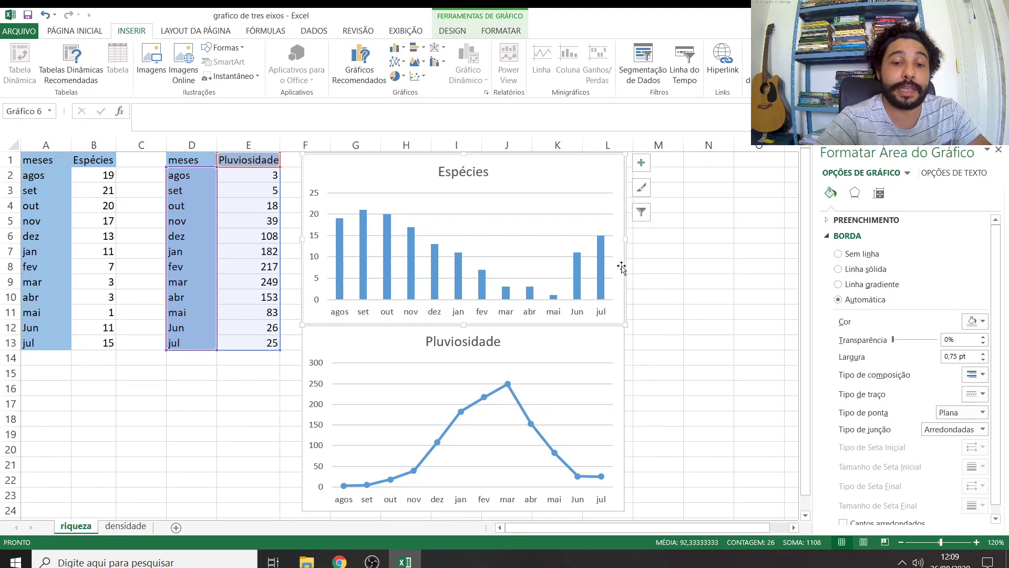
{"action": "key", "text": "Delete"}
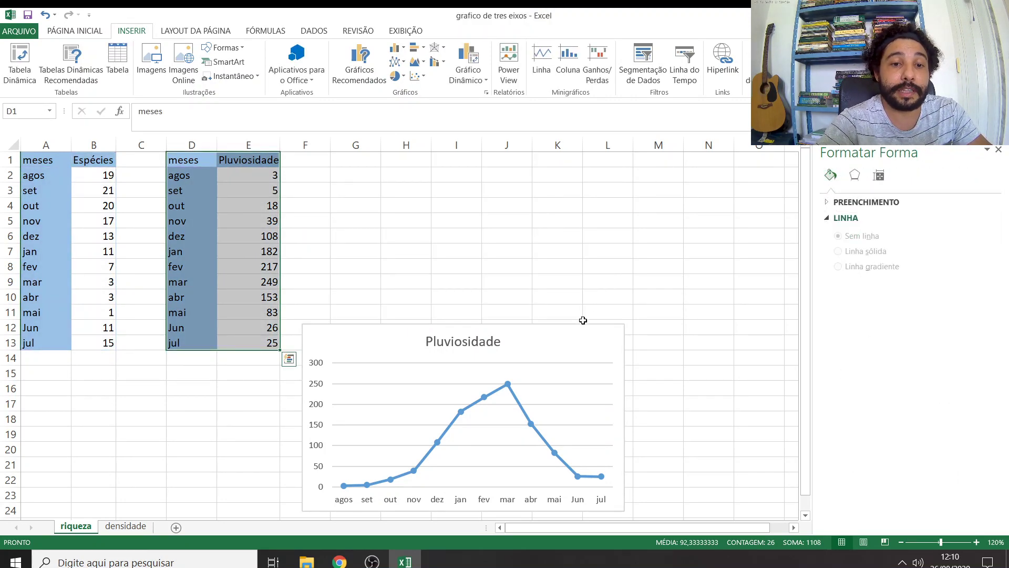
{"action": "left_click", "coordinate": [584, 328]}
{"action": "key", "text": "Delete"}
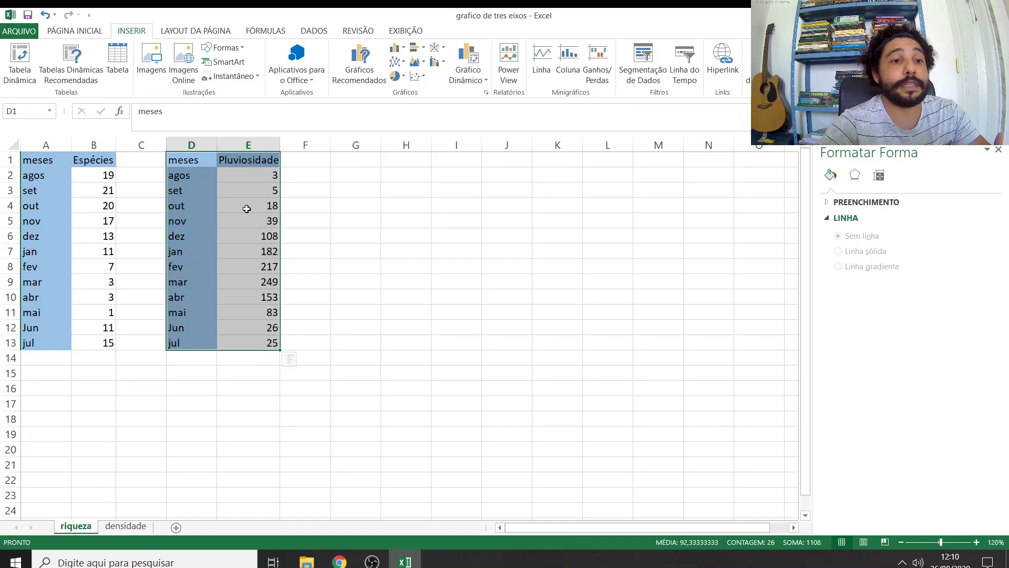
- Delete the empty column C and the duplicate months column D so both data series share one table
{"action": "left_click", "coordinate": [318, 460]}
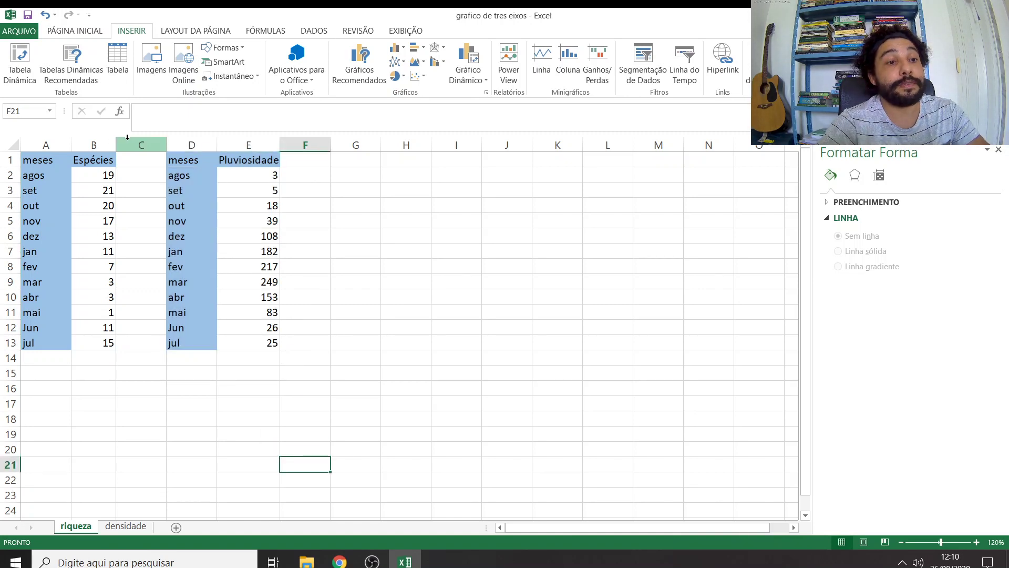
{"action": "left_click_drag", "start_coordinate": [127, 137], "coordinate": [175, 141]}
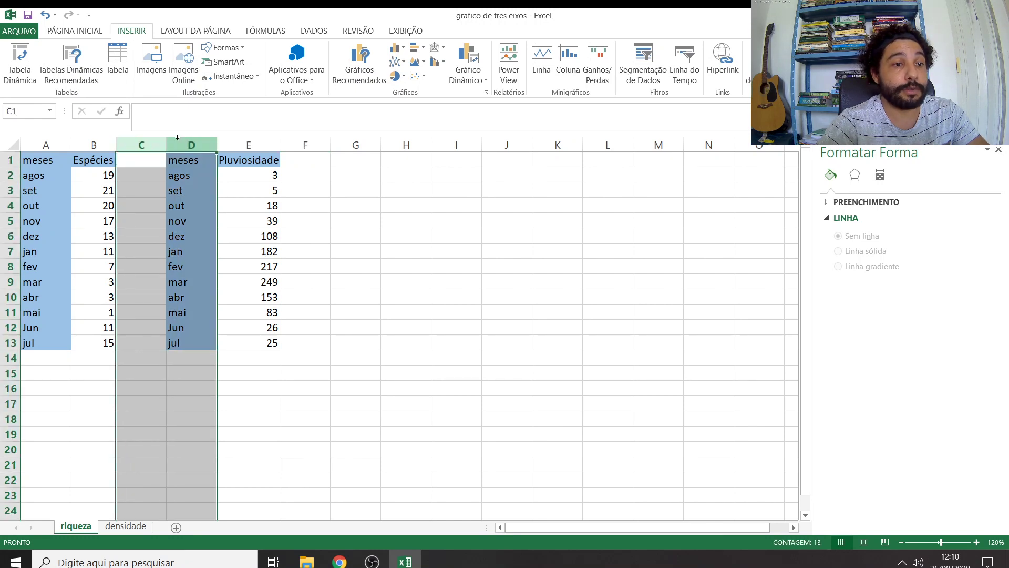
{"action": "right_click", "coordinate": [154, 141]}
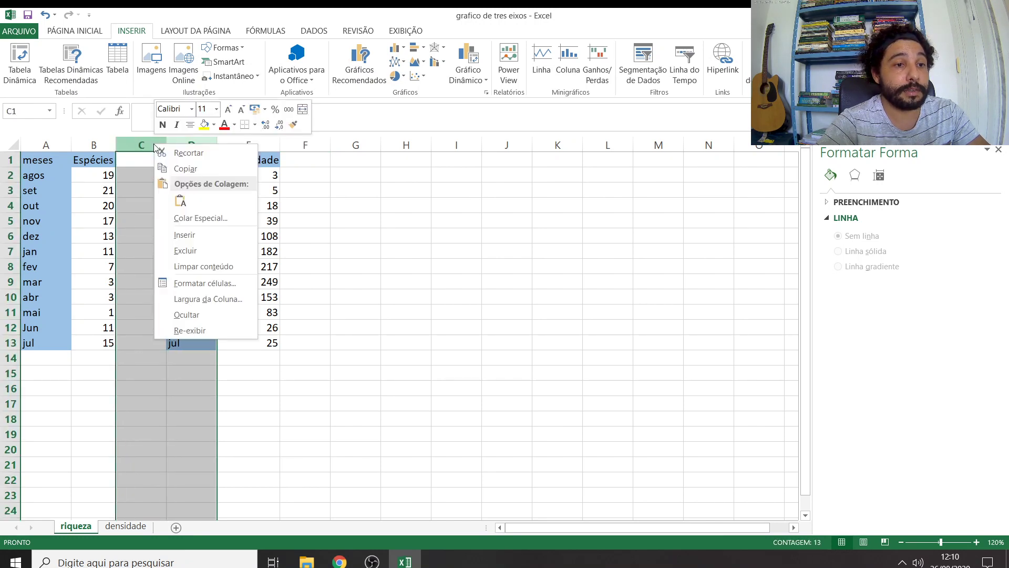
{"action": "left_click", "coordinate": [187, 251]}
{"action": "left_click", "coordinate": [360, 251]}
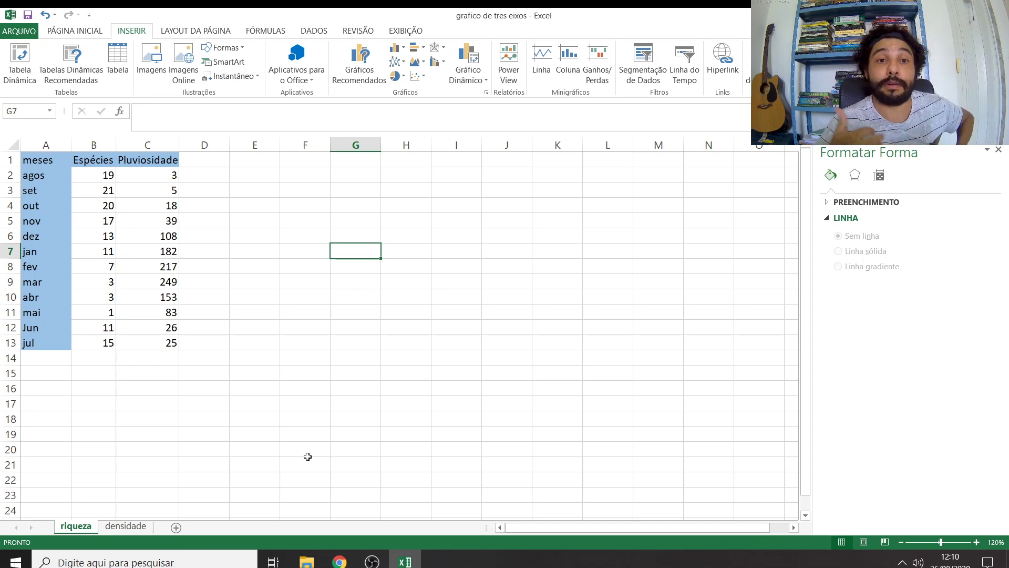
- Select the combined table A1:C13, including the headers, as the chart data
{"action": "left_click", "coordinate": [283, 325]}
{"action": "left_click_drag", "start_coordinate": [30, 160], "coordinate": [140, 342]}
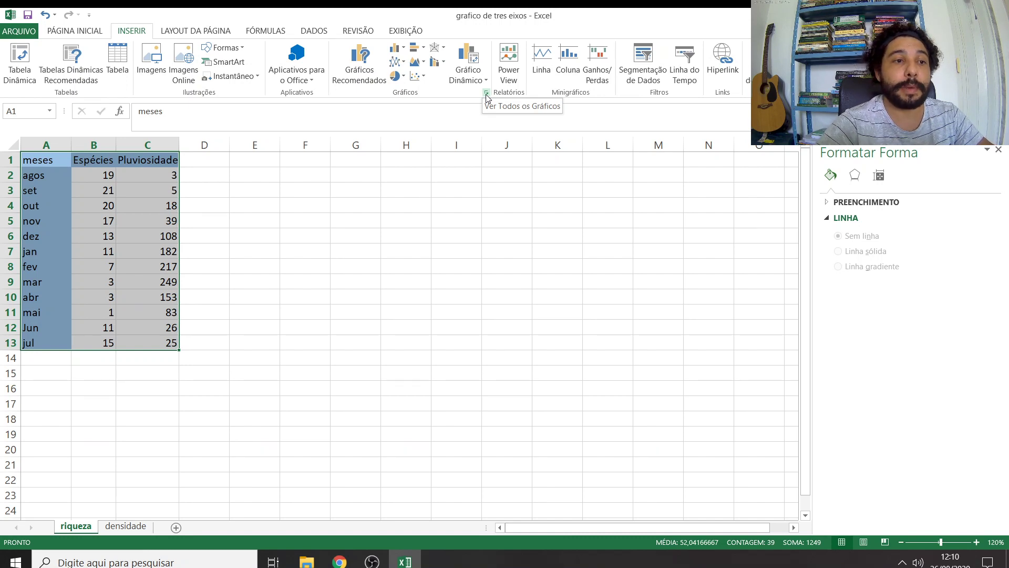
{"action": "left_click", "coordinate": [263, 315]}
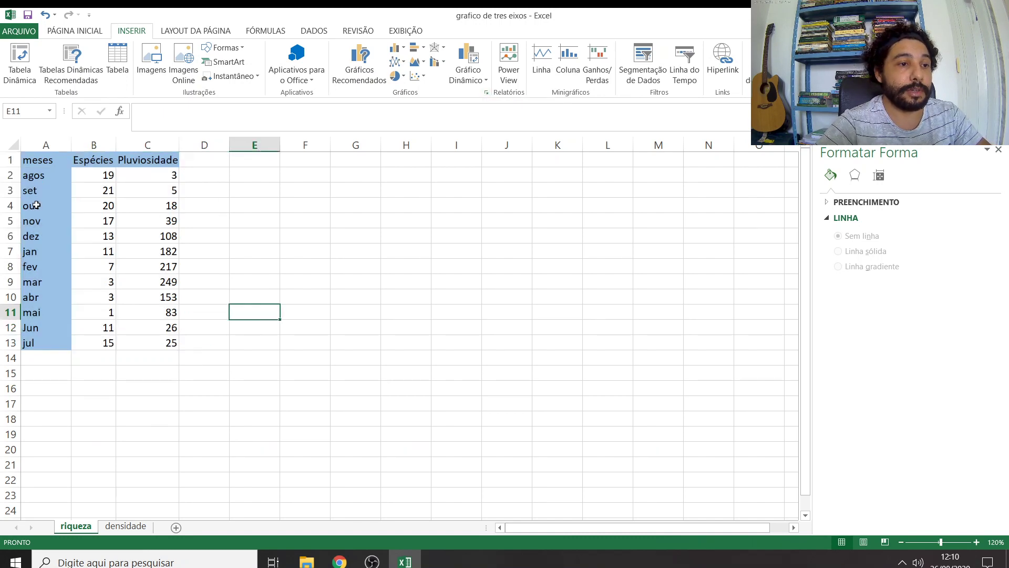
{"action": "left_click_drag", "start_coordinate": [37, 159], "coordinate": [139, 343]}
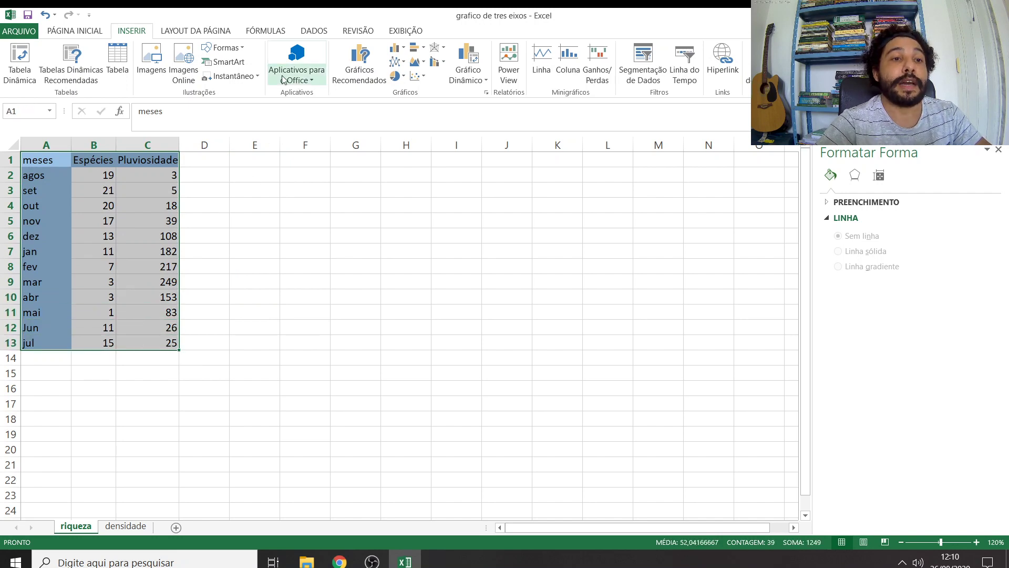
- Set up a combination chart with Espécies as clustered columns on the secondary axis and Pluviosidade as a line
{"action": "left_click", "coordinate": [487, 94]}
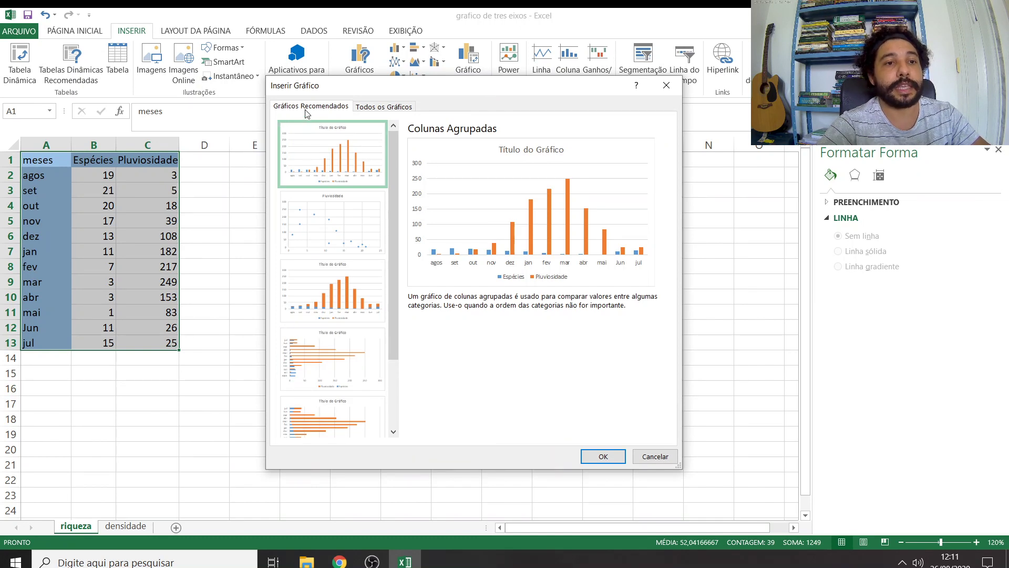
{"action": "left_click", "coordinate": [392, 111]}
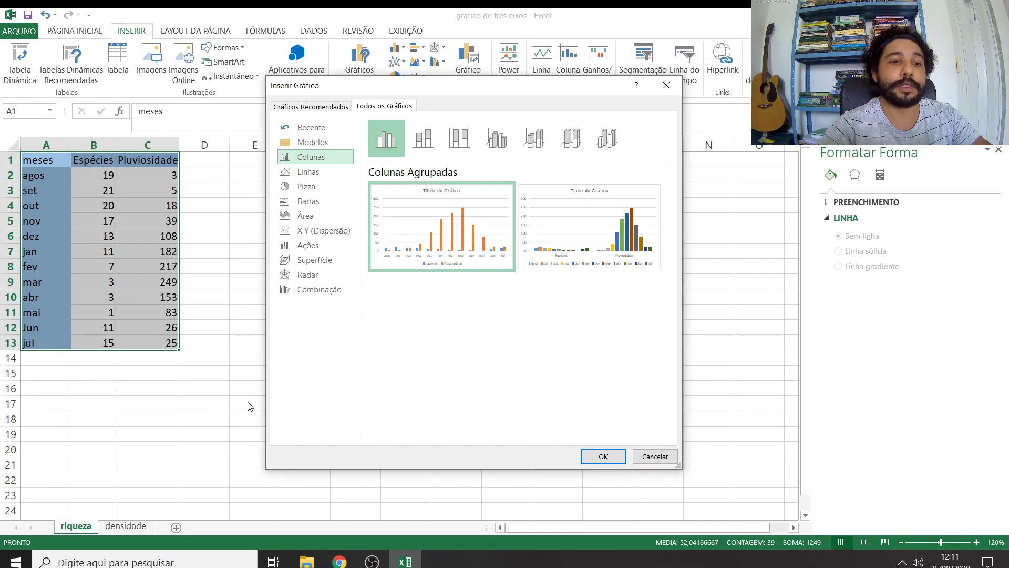
{"action": "left_click", "coordinate": [317, 292]}
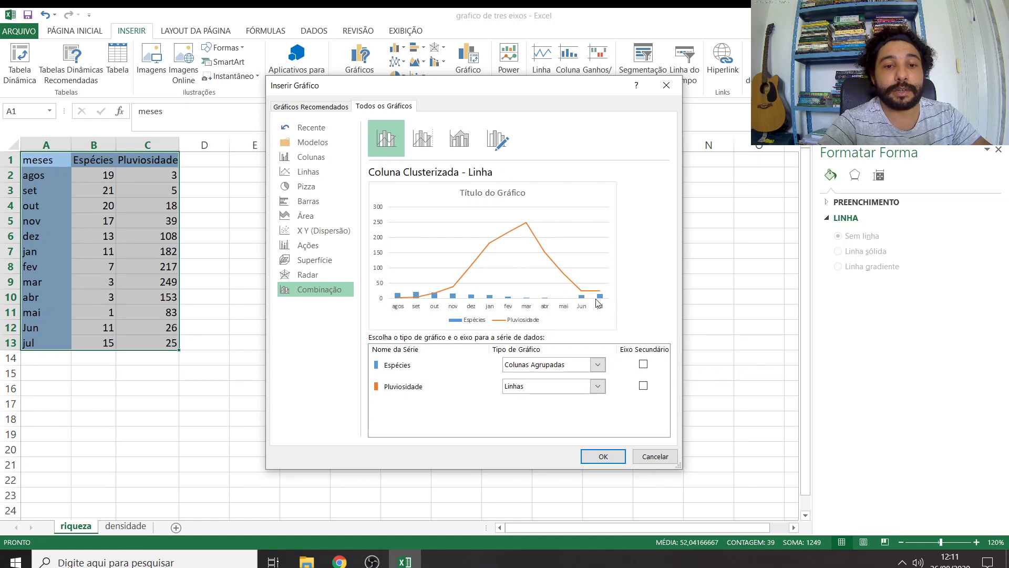
{"action": "left_click", "coordinate": [643, 364]}
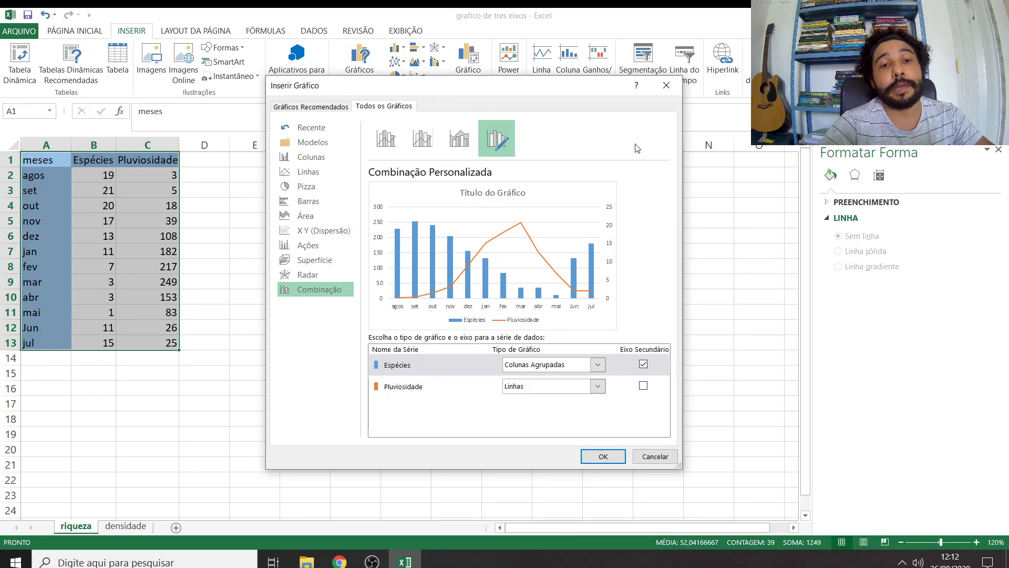
- Preview the preset and custom combination chart layouts, leaving the chart setup without inserting anything
{"action": "left_click", "coordinate": [422, 142]}
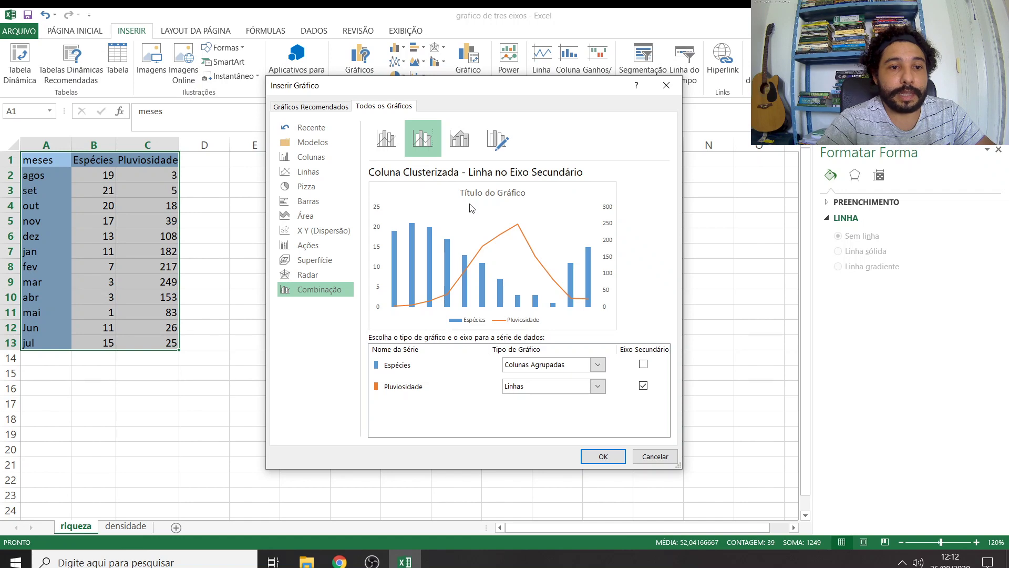
{"action": "left_click", "coordinate": [385, 141]}
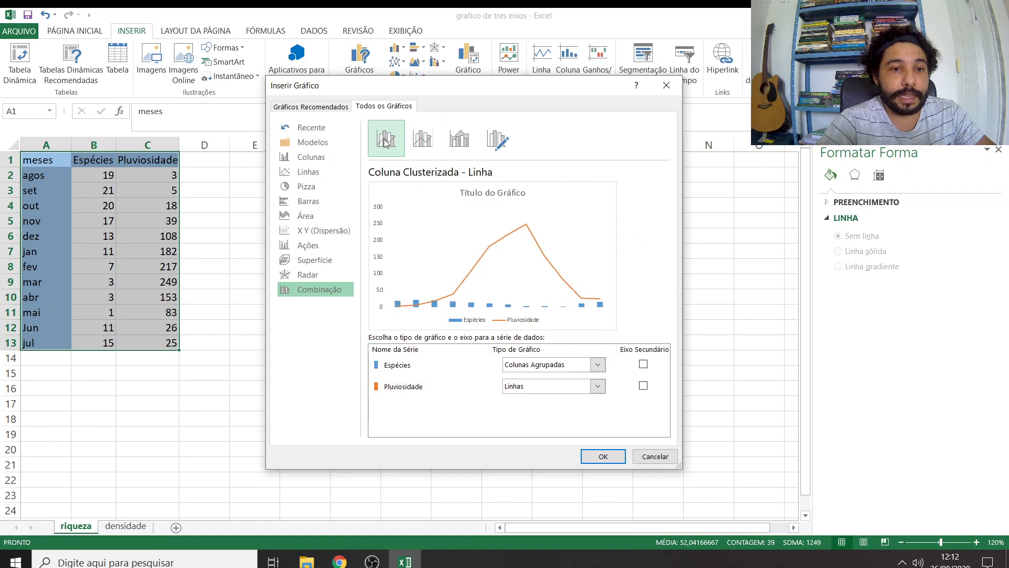
{"action": "left_click", "coordinate": [419, 142]}
{"action": "left_click", "coordinate": [459, 139]}
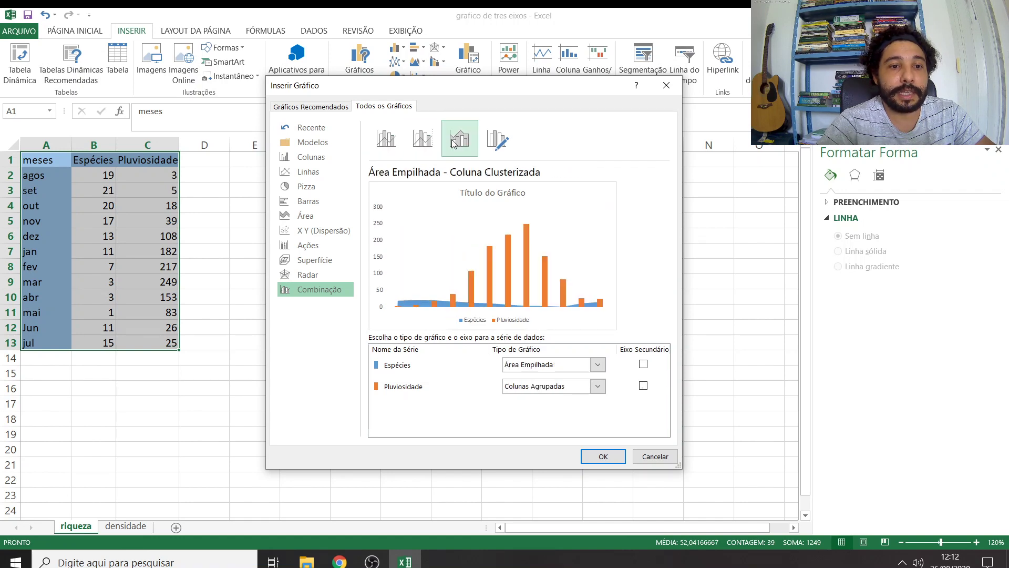
{"action": "left_click", "coordinate": [500, 150]}
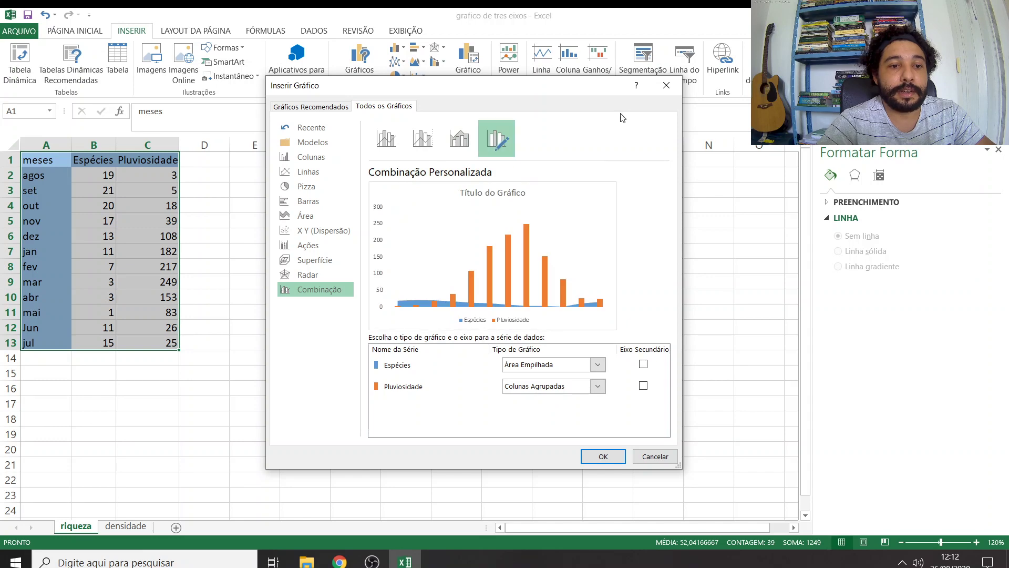
{"action": "left_click", "coordinate": [667, 86]}
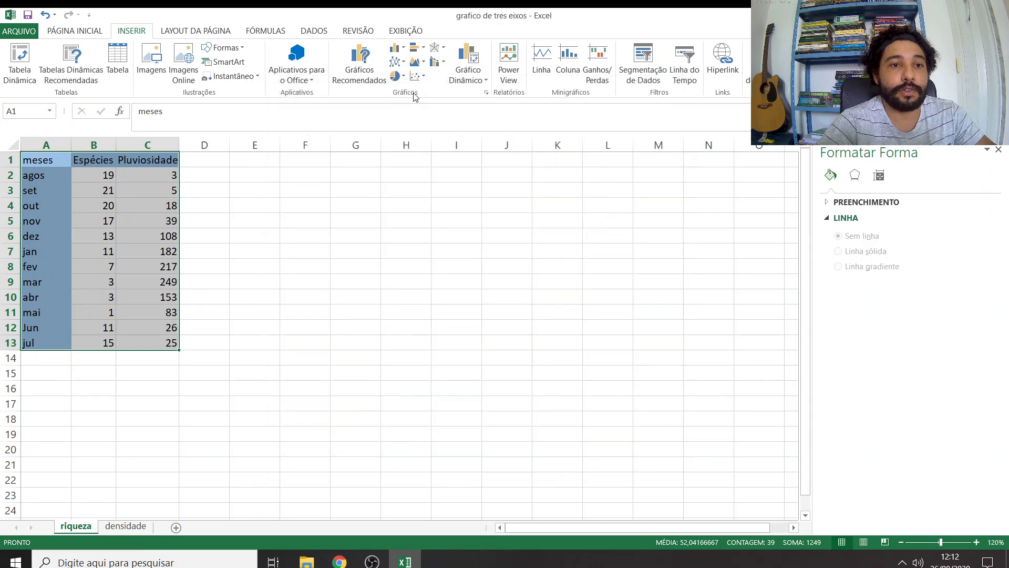
{"action": "left_click", "coordinate": [486, 93]}
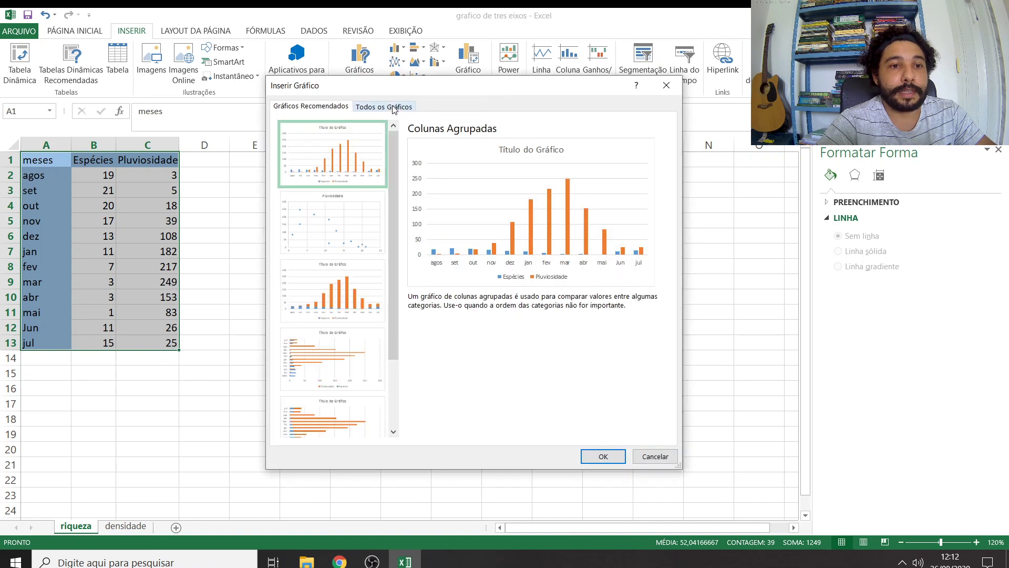
{"action": "left_click", "coordinate": [393, 105]}
{"action": "left_click", "coordinate": [319, 290]}
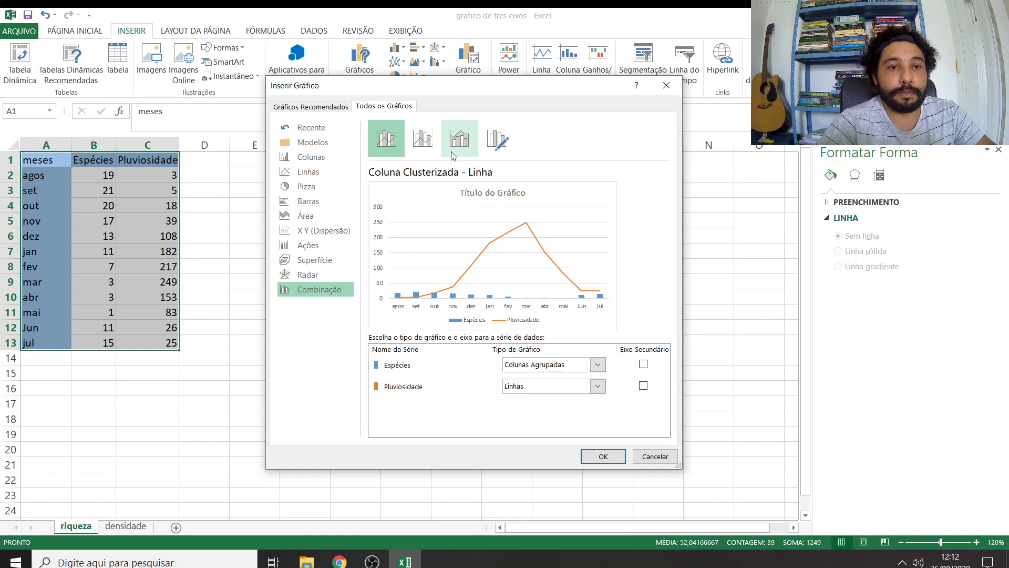
{"action": "left_click", "coordinate": [436, 146]}
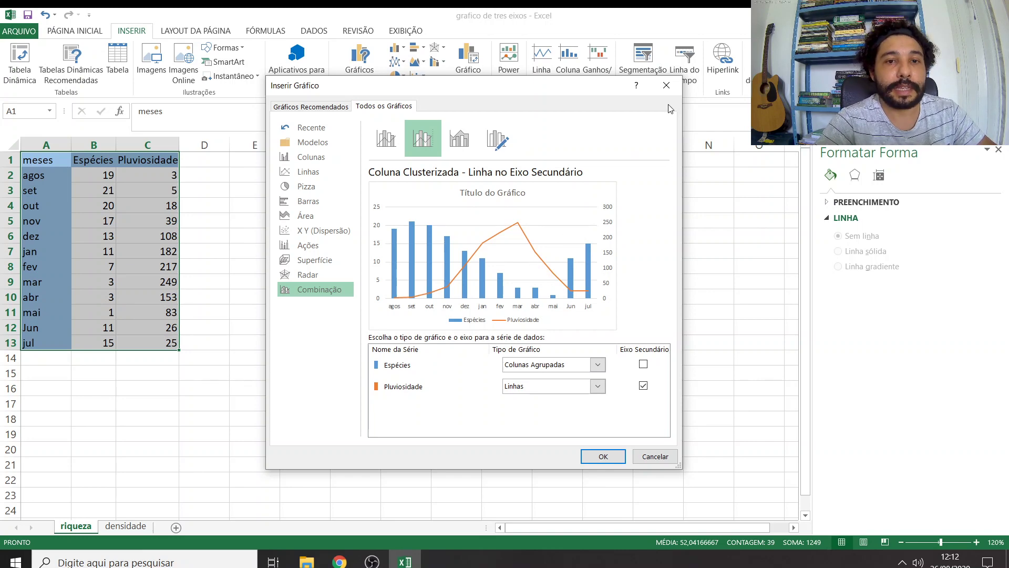
{"action": "left_click", "coordinate": [666, 85]}
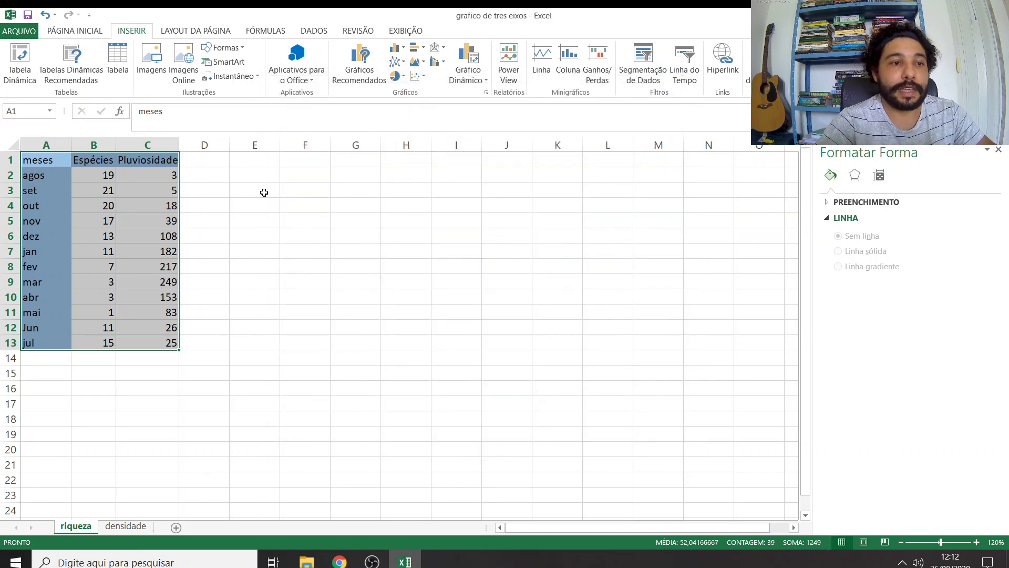
- Insert a combination chart with Espécies as clustered columns and Pluviosidade as a stacked line with markers on the secondary axis
{"action": "left_click", "coordinate": [487, 93]}
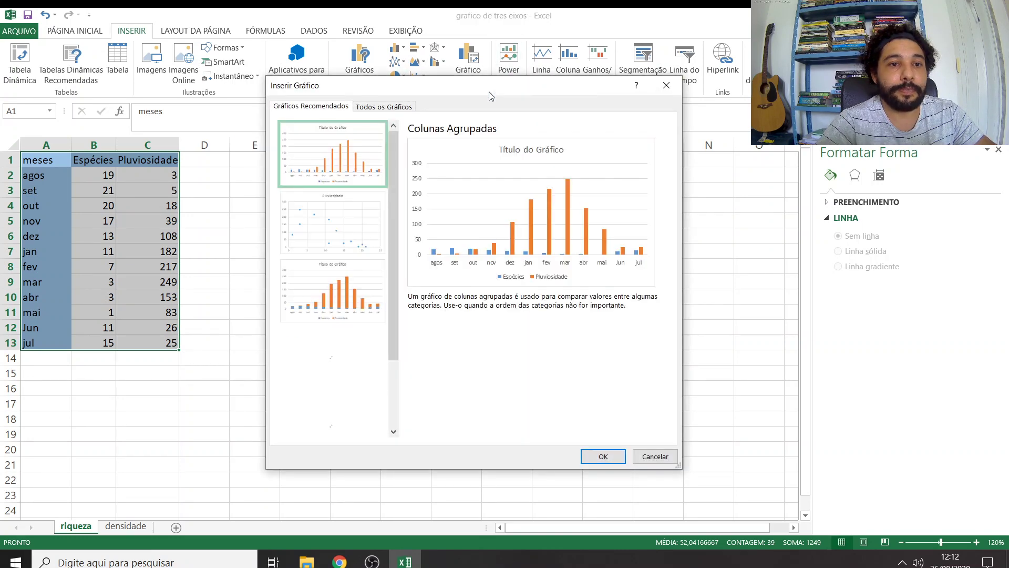
{"action": "left_click", "coordinate": [396, 108]}
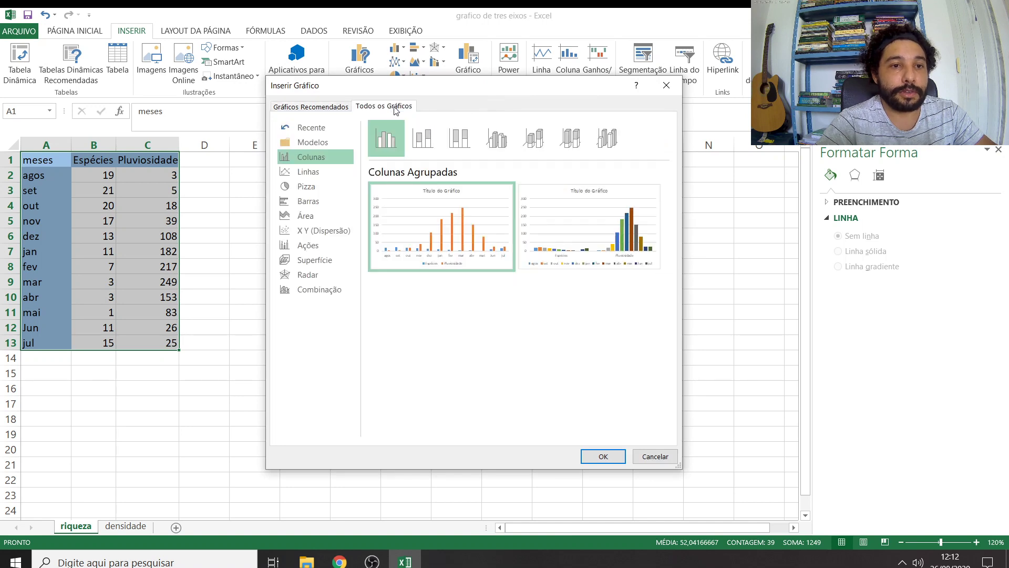
{"action": "left_click", "coordinate": [332, 289]}
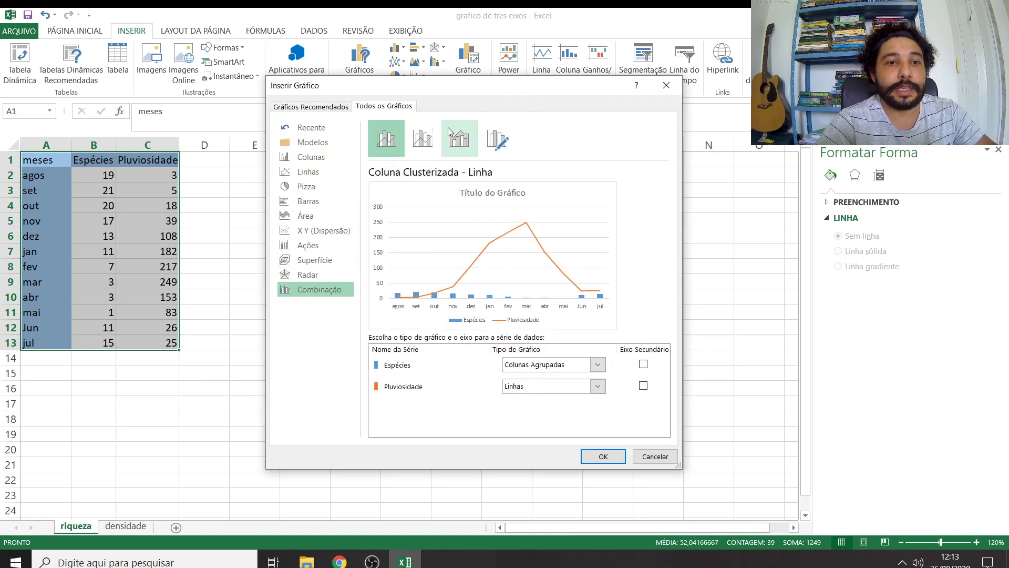
{"action": "left_click", "coordinate": [424, 140]}
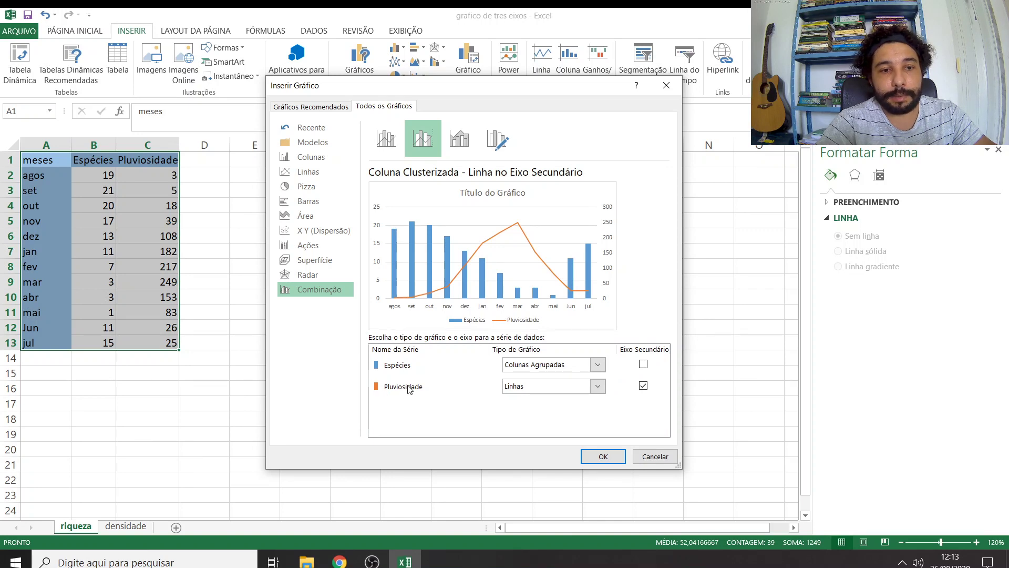
{"action": "left_click", "coordinate": [598, 387]}
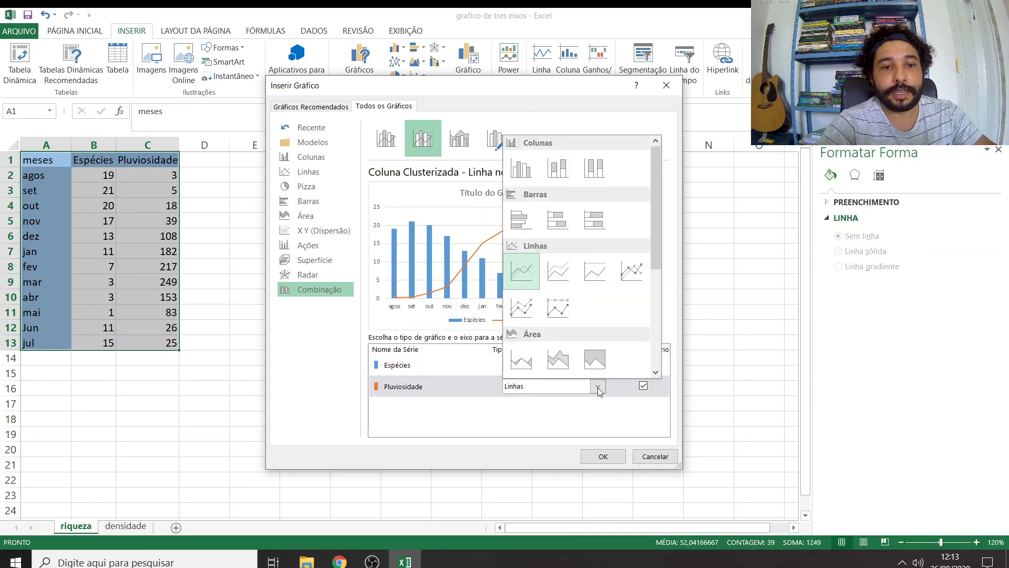
{"action": "left_click", "coordinate": [522, 308]}
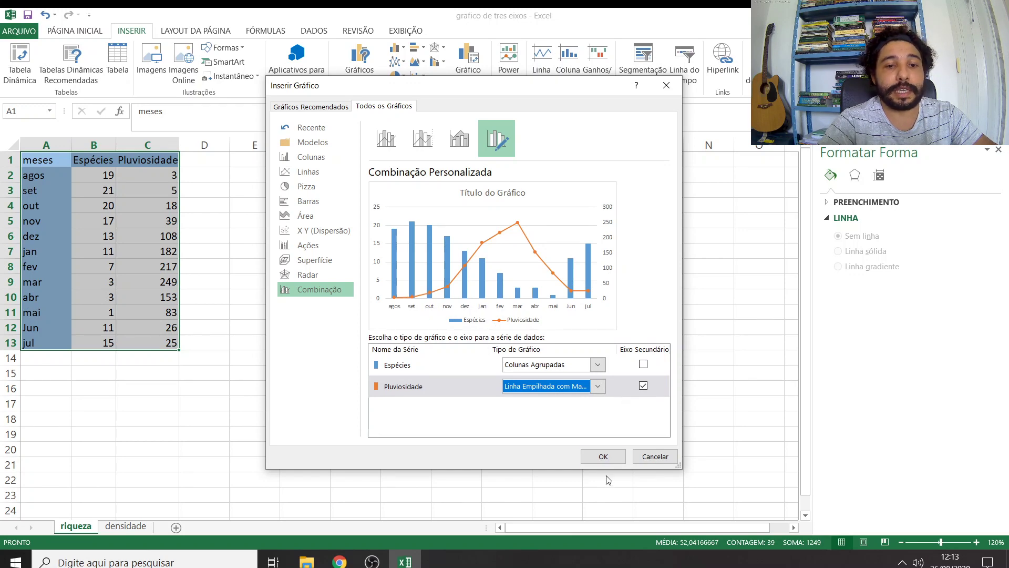
{"action": "left_click", "coordinate": [603, 457]}
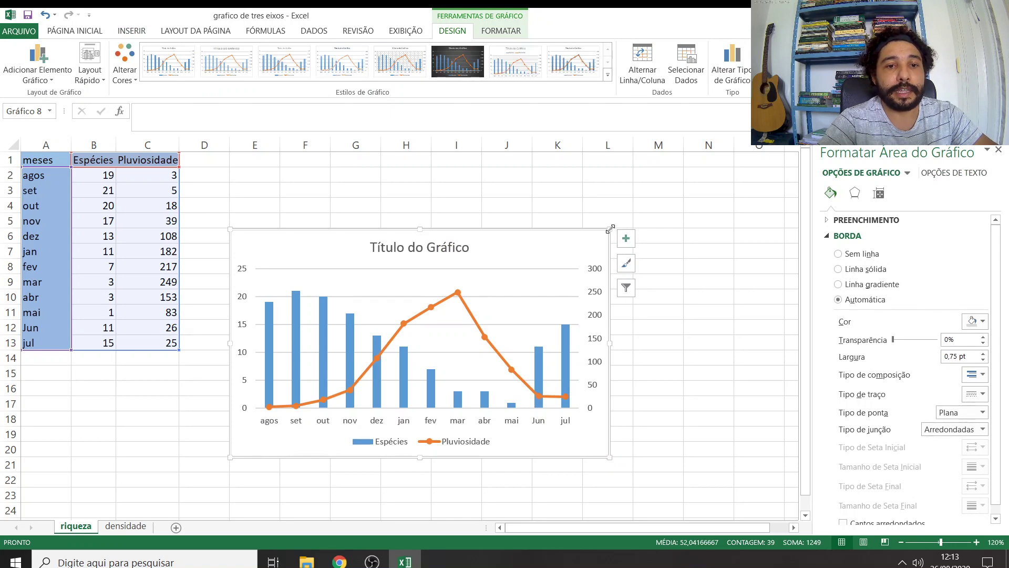
- Enlarge the chart to span about columns D to N and rows 1 to 23
{"action": "left_click_drag", "start_coordinate": [609, 228], "coordinate": [679, 163]}
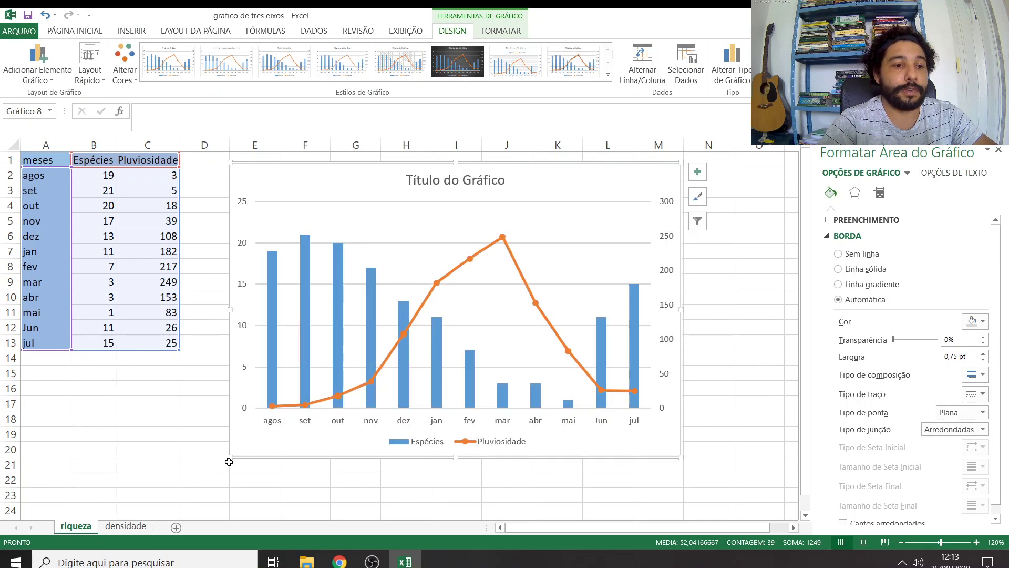
{"action": "left_click_drag", "start_coordinate": [231, 459], "coordinate": [207, 494]}
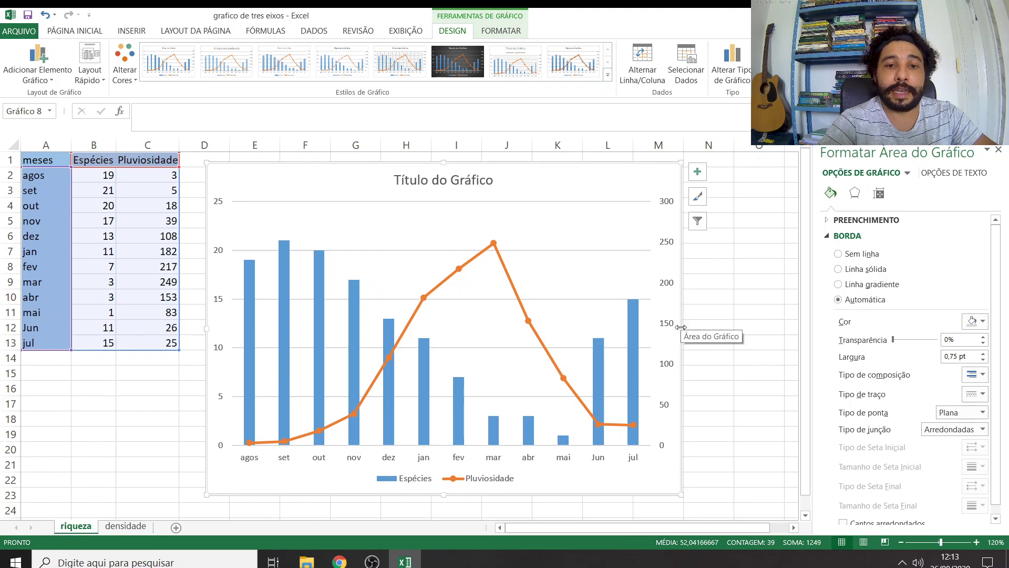
{"action": "left_click_drag", "start_coordinate": [681, 327], "coordinate": [721, 327]}
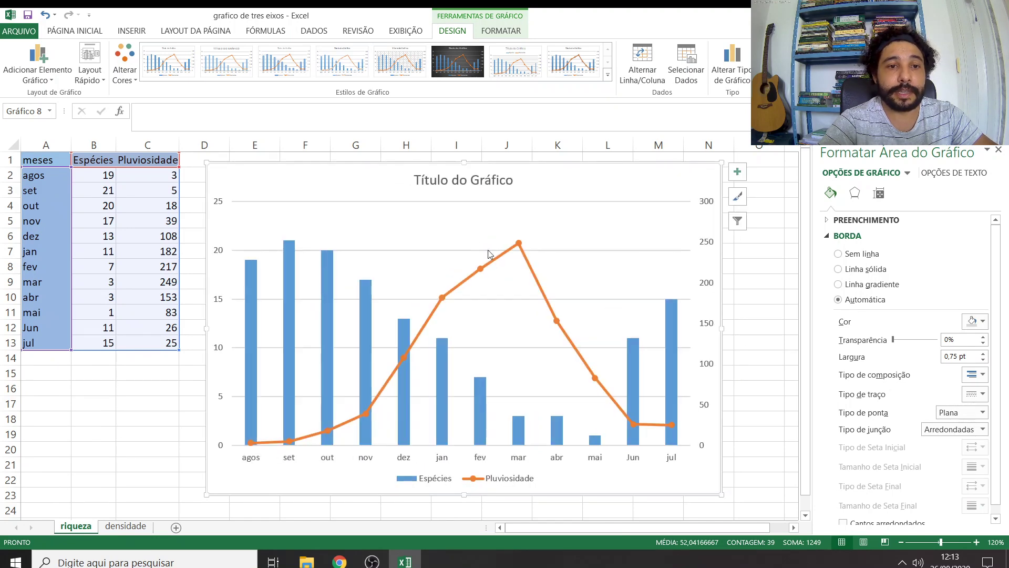
- Delete the chart title and the major horizontal gridlines
{"action": "left_click", "coordinate": [482, 182]}
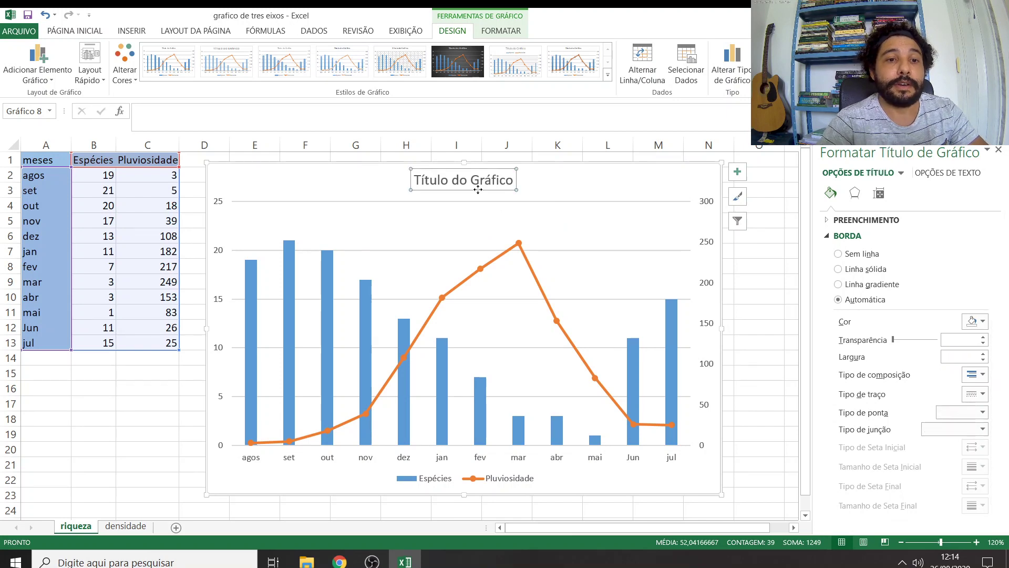
{"action": "key", "text": "Delete"}
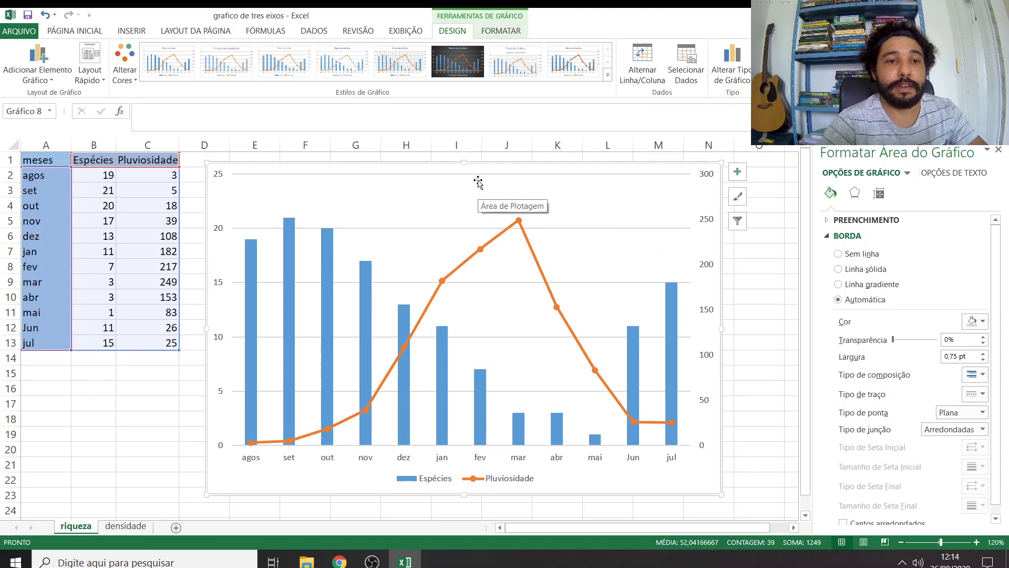
{"action": "left_click", "coordinate": [487, 181]}
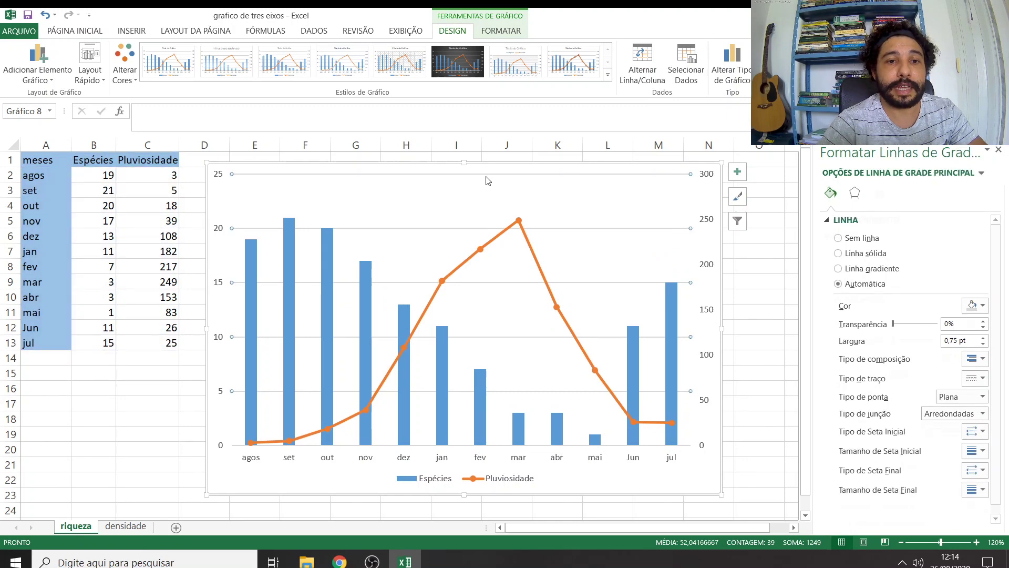
{"action": "left_click", "coordinate": [488, 180]}
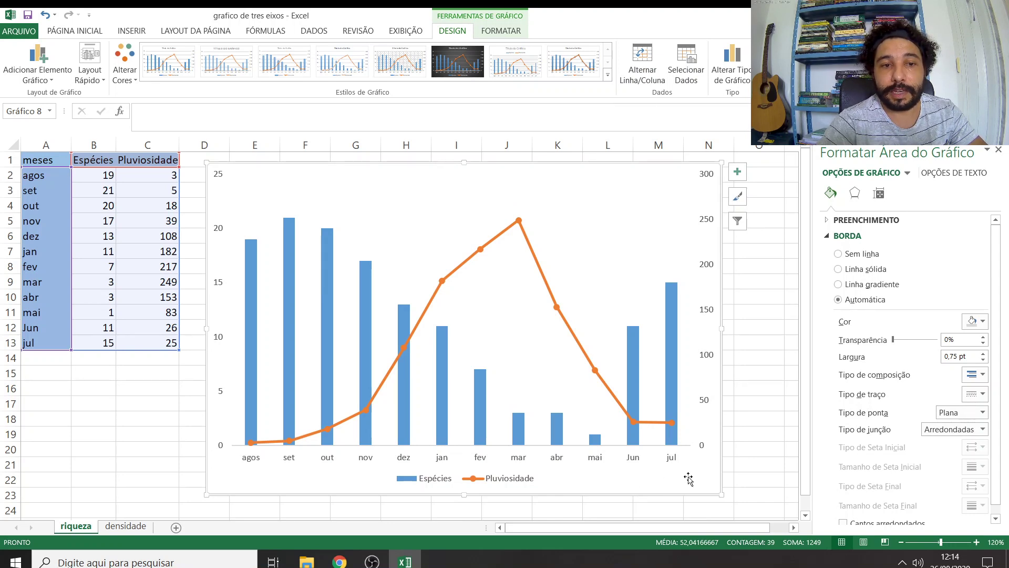
- Set all chart text to Arial, size 12
{"action": "left_click", "coordinate": [81, 31]}
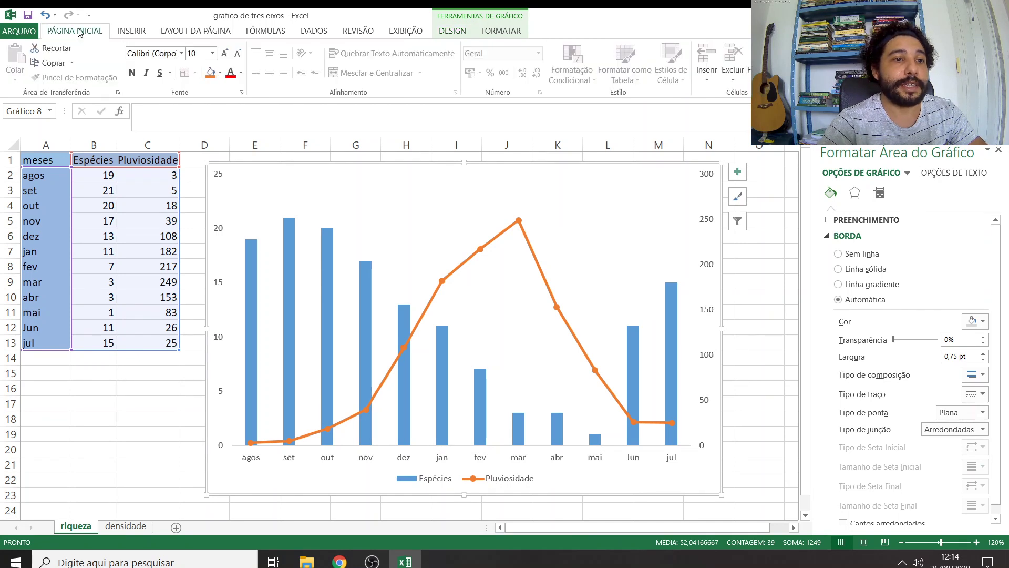
{"action": "left_click", "coordinate": [159, 51]}
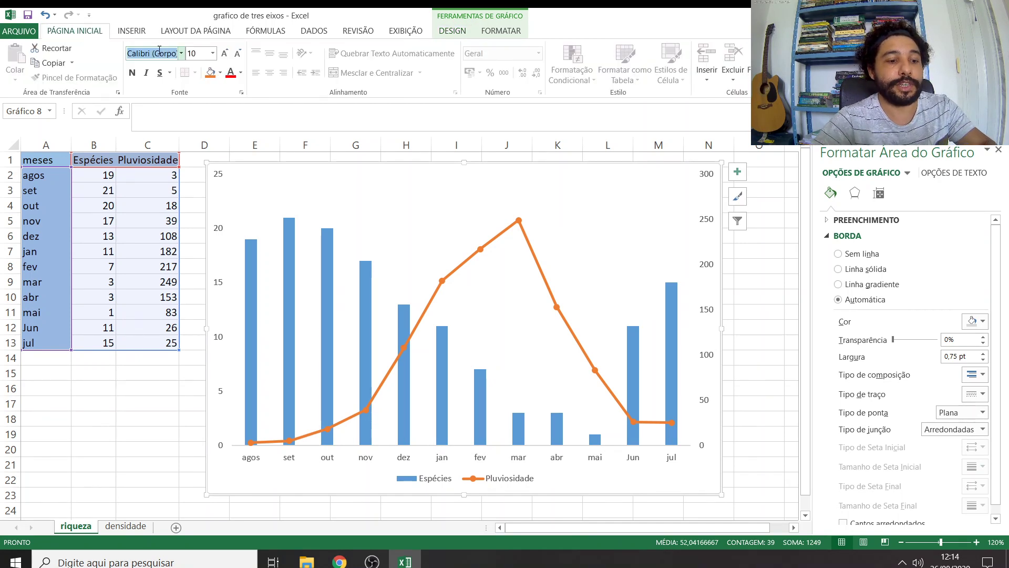
{"action": "type", "text": "arial"}
{"action": "key", "text": "Return"}
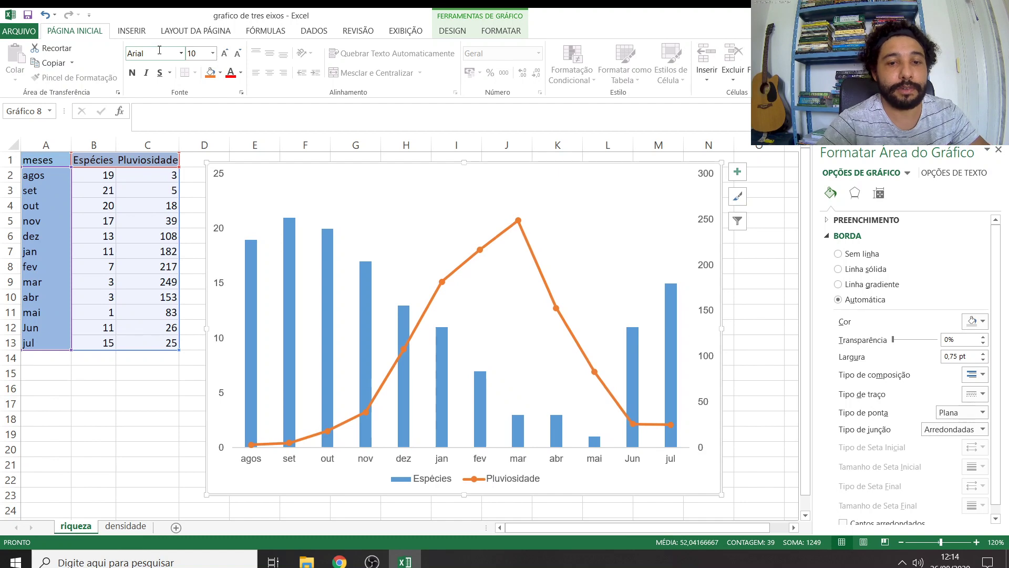
{"action": "left_click", "coordinate": [201, 51]}
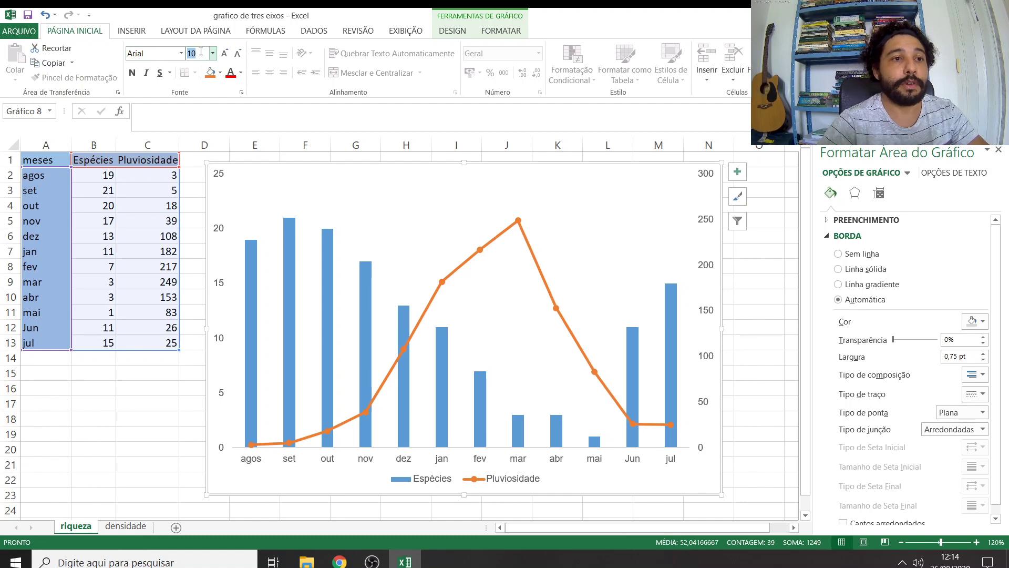
{"action": "type", "text": "12"}
{"action": "key", "text": "Return"}
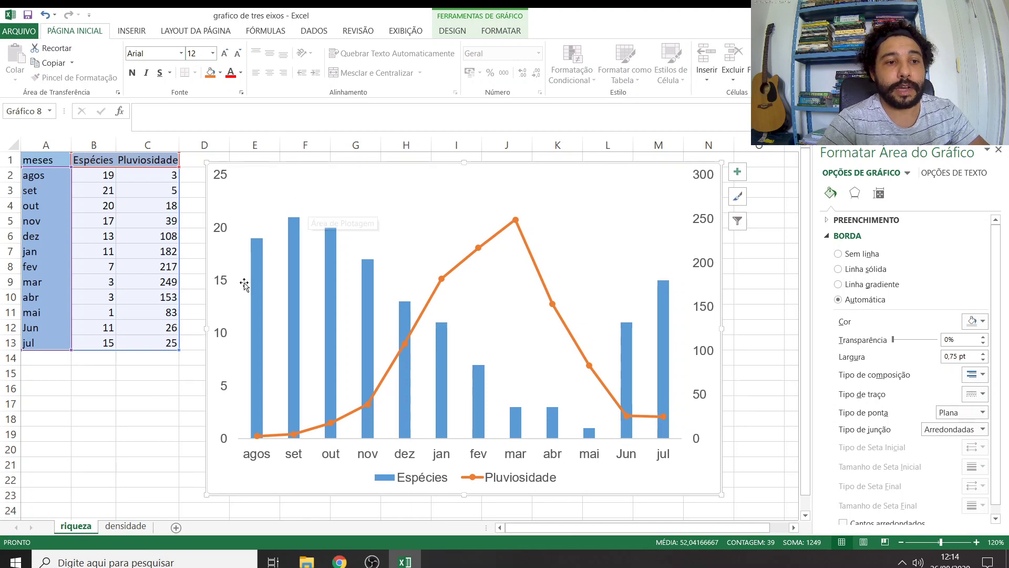
- Change the font colour of all chart text to black
{"action": "left_click", "coordinate": [241, 73]}
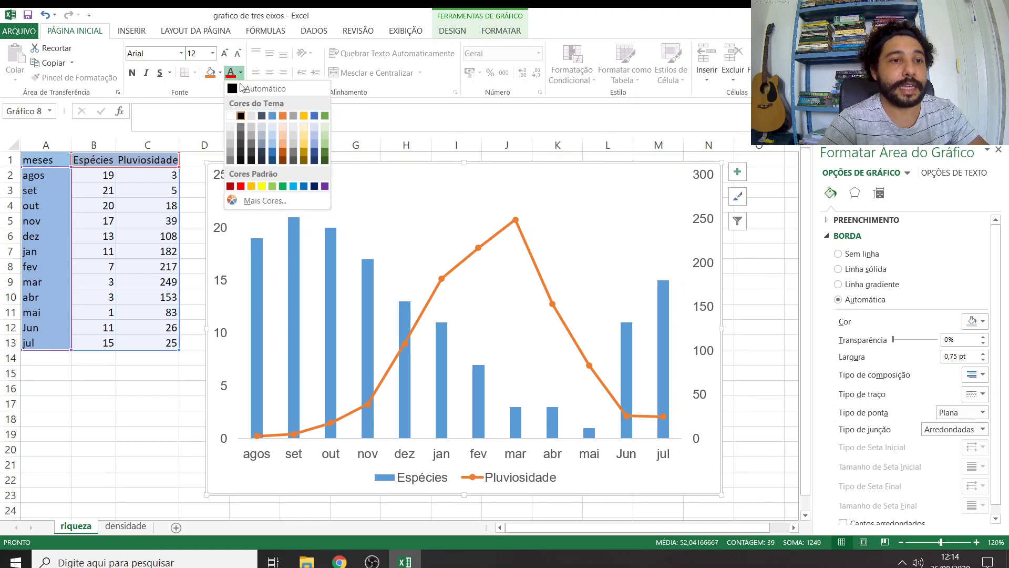
{"action": "left_click", "coordinate": [233, 92]}
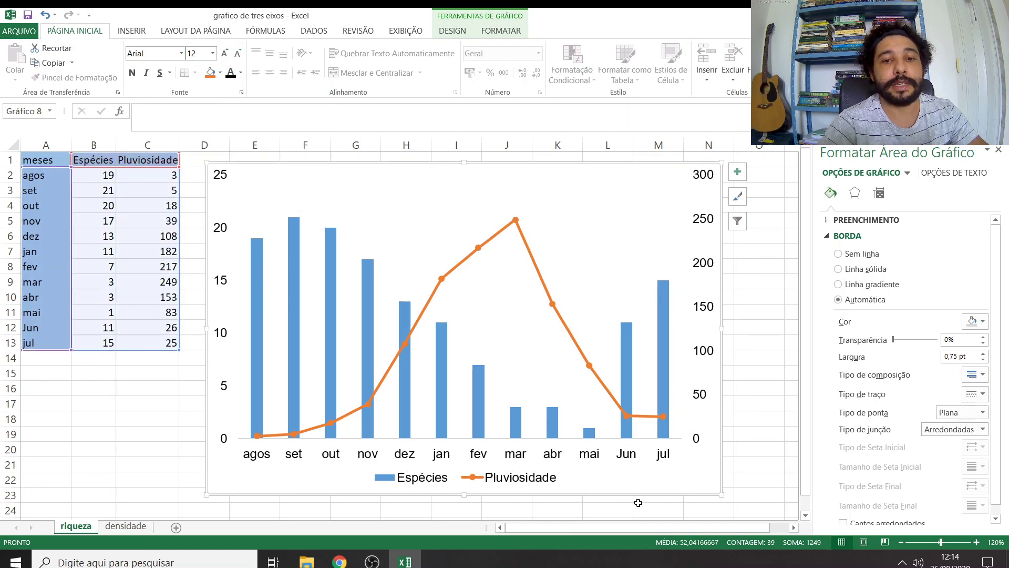
{"action": "left_click", "coordinate": [761, 451]}
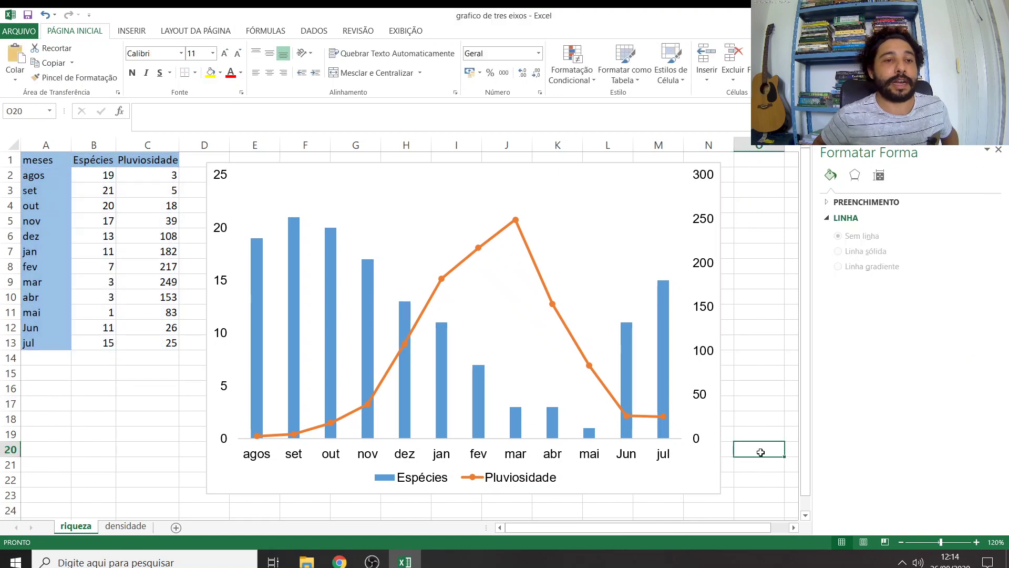
- Give the secondary vertical axis for Pluviosidade a solid black line
{"action": "left_click", "coordinate": [707, 481]}
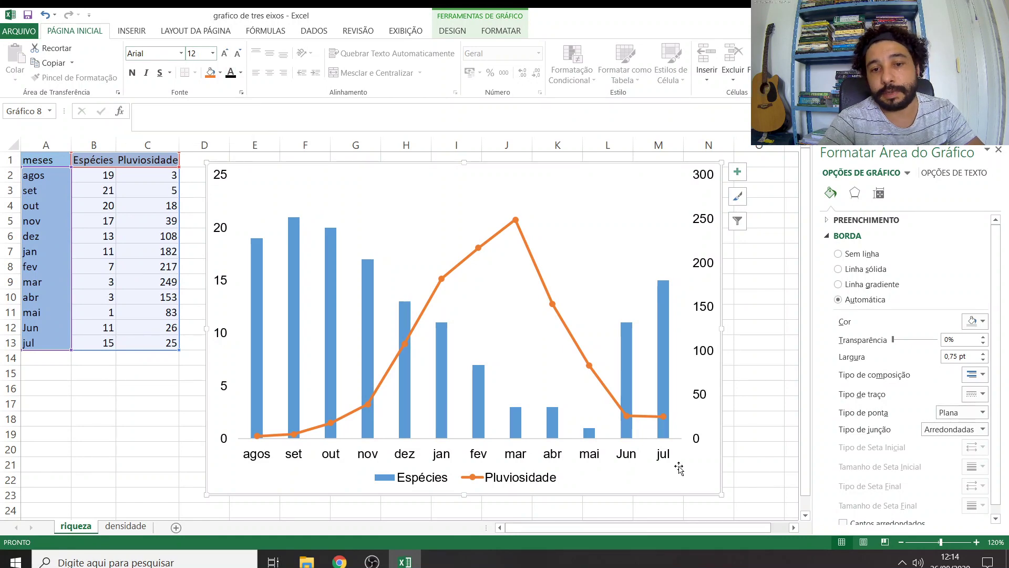
{"action": "left_click", "coordinate": [697, 440]}
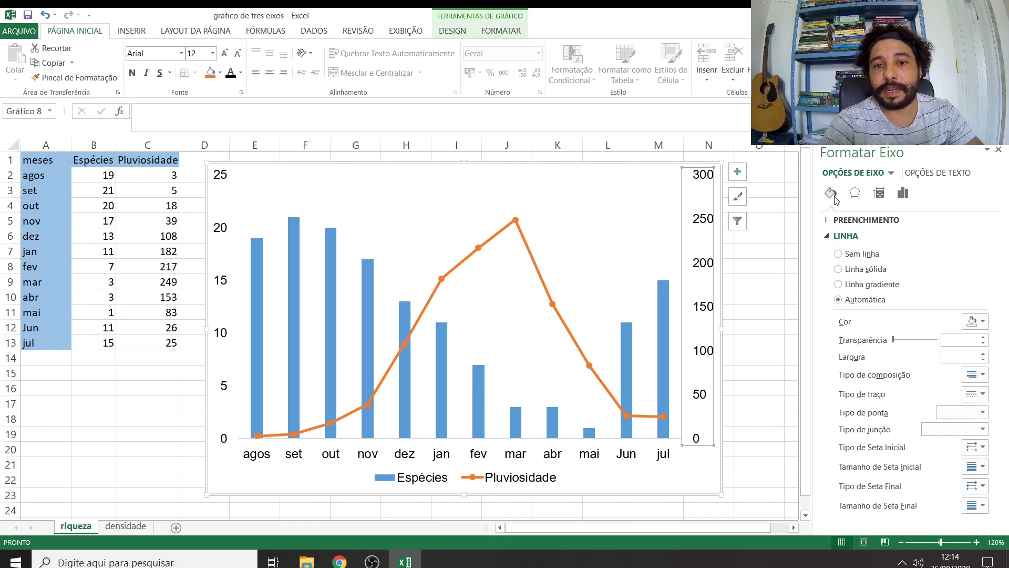
{"action": "left_click", "coordinate": [857, 273]}
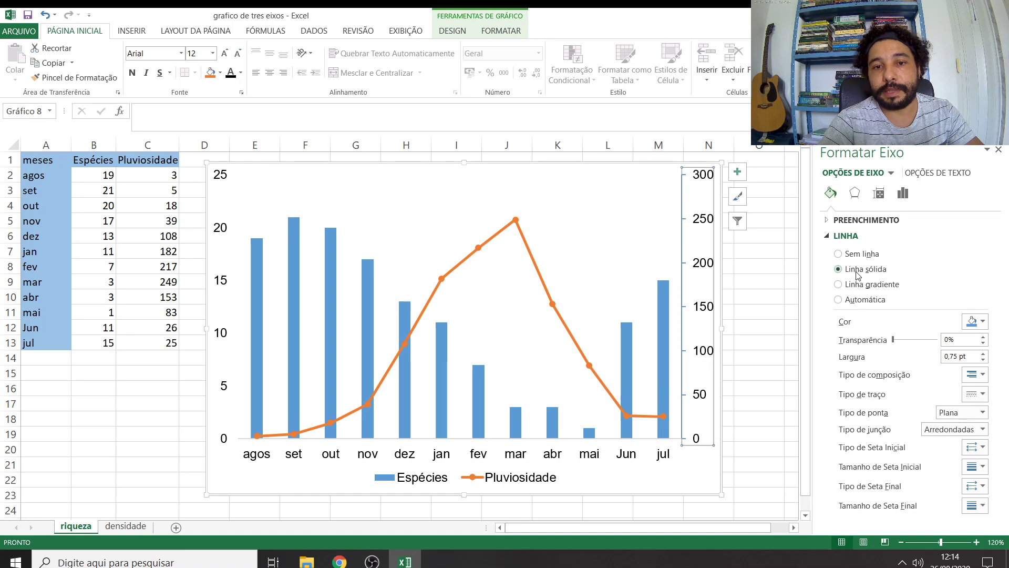
{"action": "left_click", "coordinate": [977, 322]}
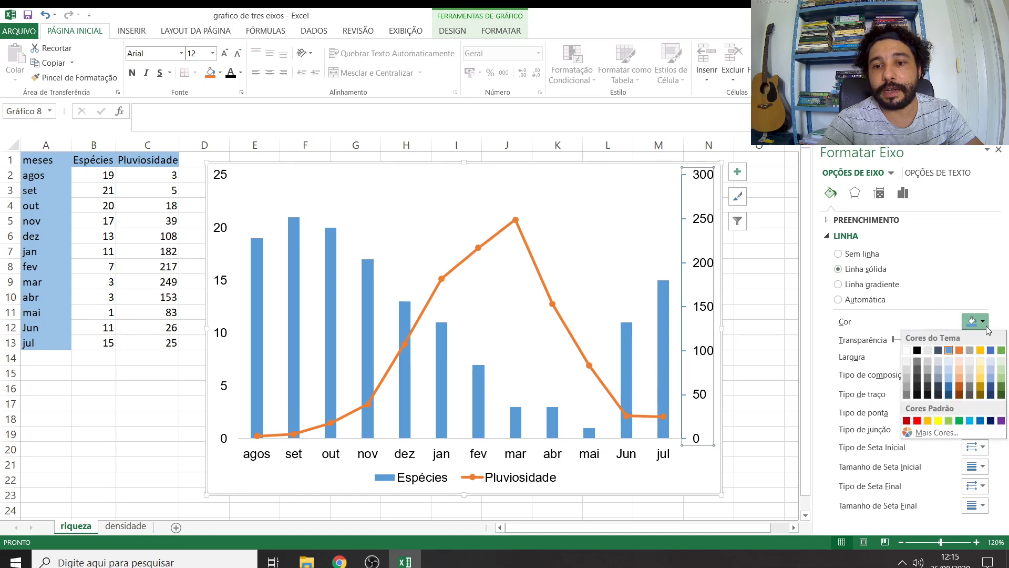
{"action": "left_click", "coordinate": [917, 351]}
{"action": "left_click", "coordinate": [751, 420]}
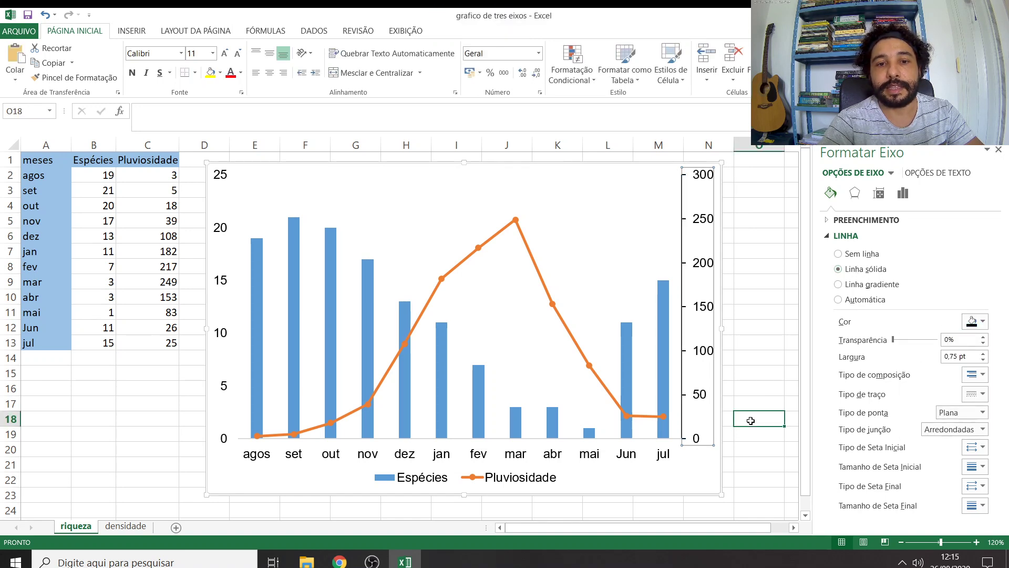
- Give the primary vertical axis for Espécies a solid black line
{"action": "left_click", "coordinate": [227, 441]}
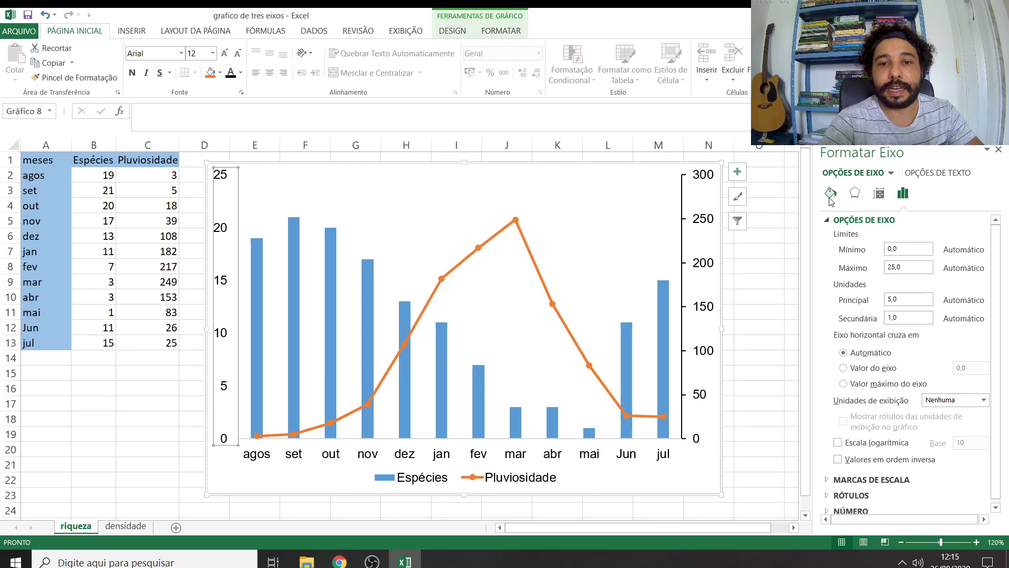
{"action": "left_click", "coordinate": [830, 194]}
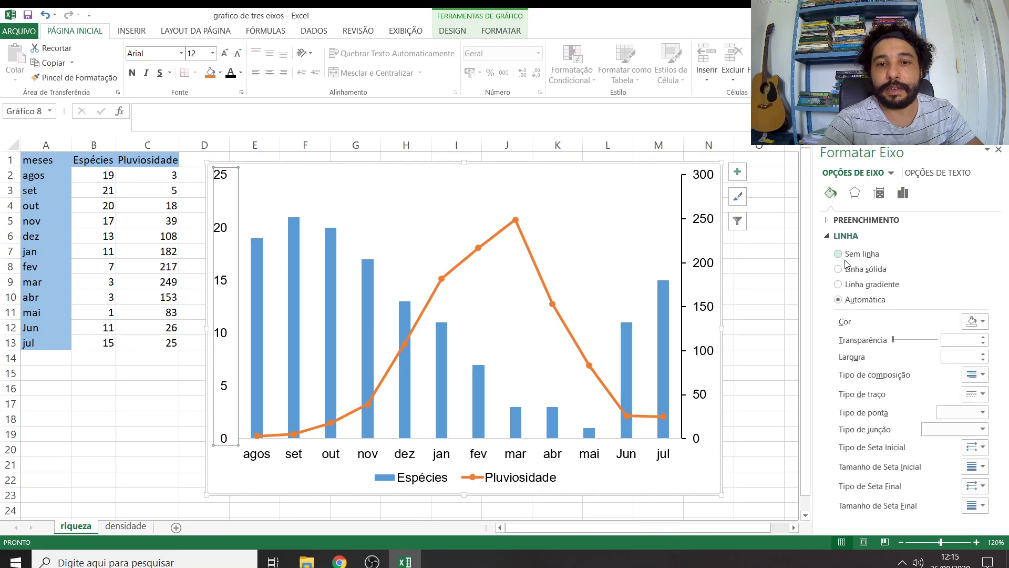
{"action": "left_click", "coordinate": [847, 268]}
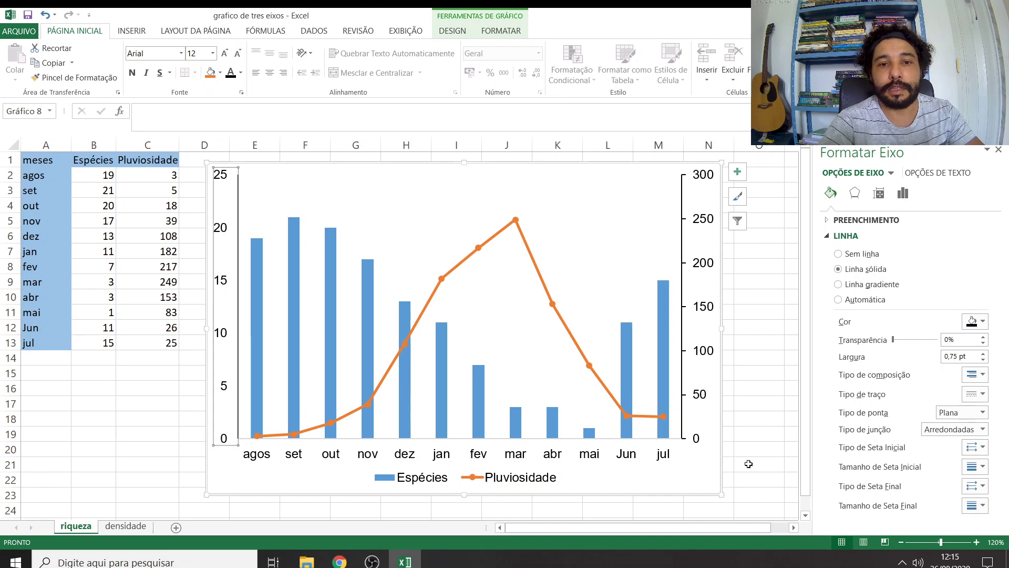
{"action": "left_click", "coordinate": [763, 434]}
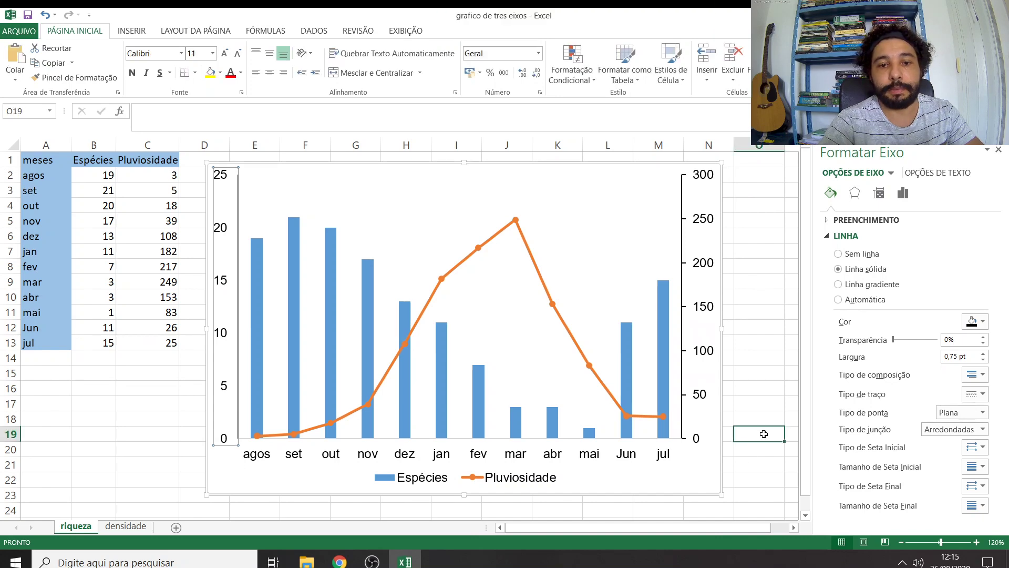
- Give the horizontal months axis a solid black line
{"action": "left_click", "coordinate": [487, 457]}
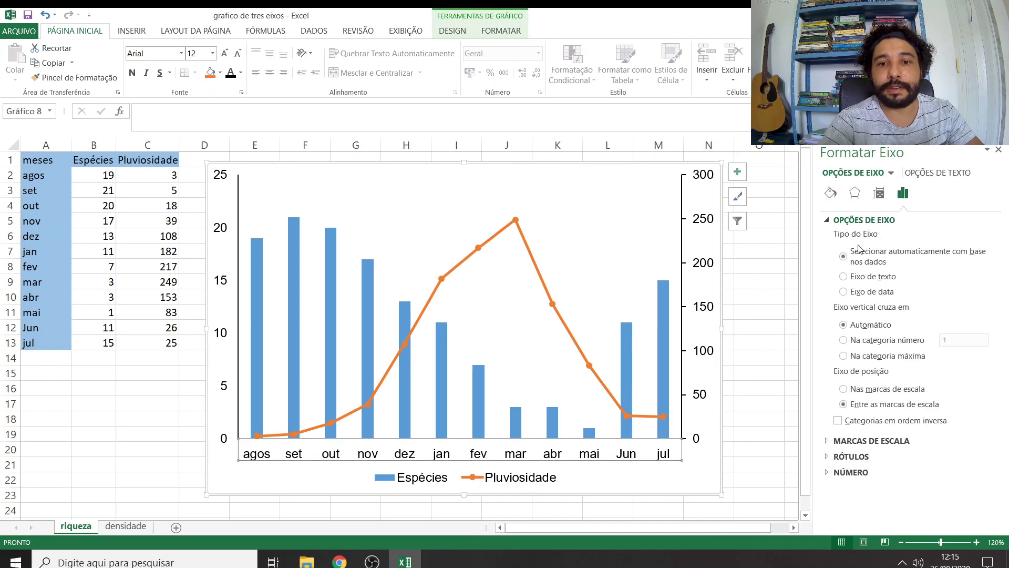
{"action": "left_click", "coordinate": [830, 193]}
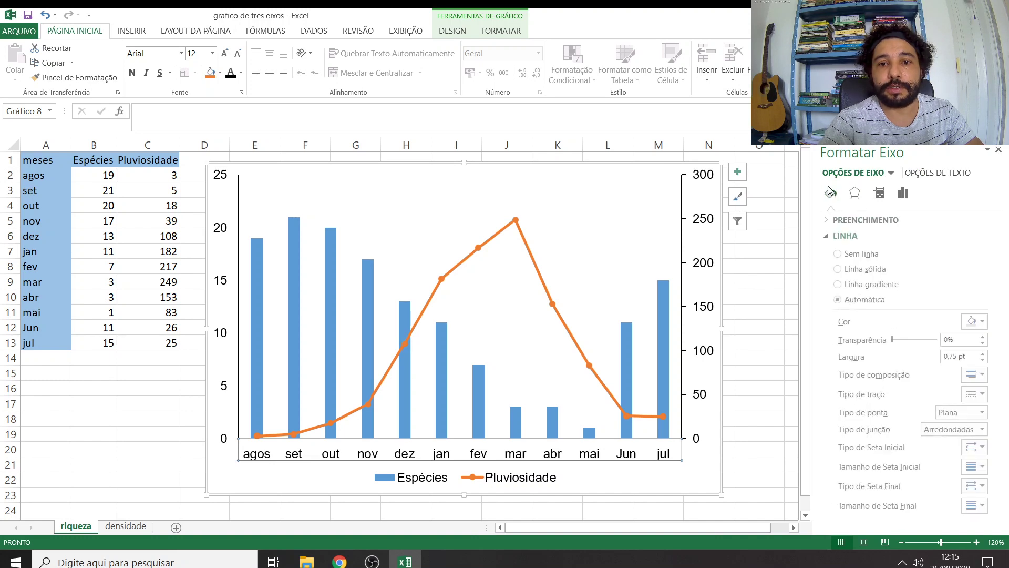
{"action": "left_click", "coordinate": [873, 270]}
{"action": "left_click", "coordinate": [778, 345]}
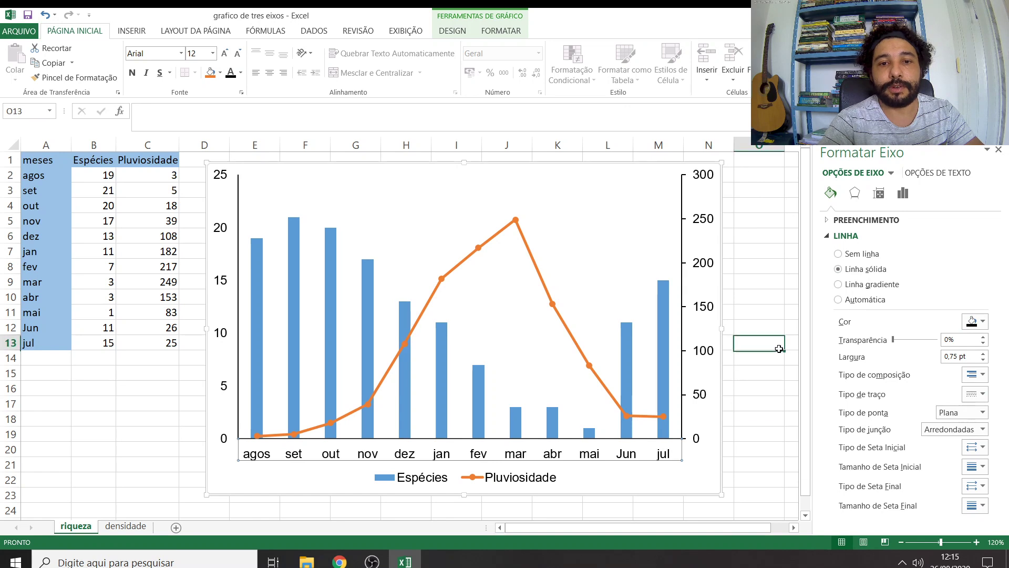
{"action": "left_click", "coordinate": [131, 465]}
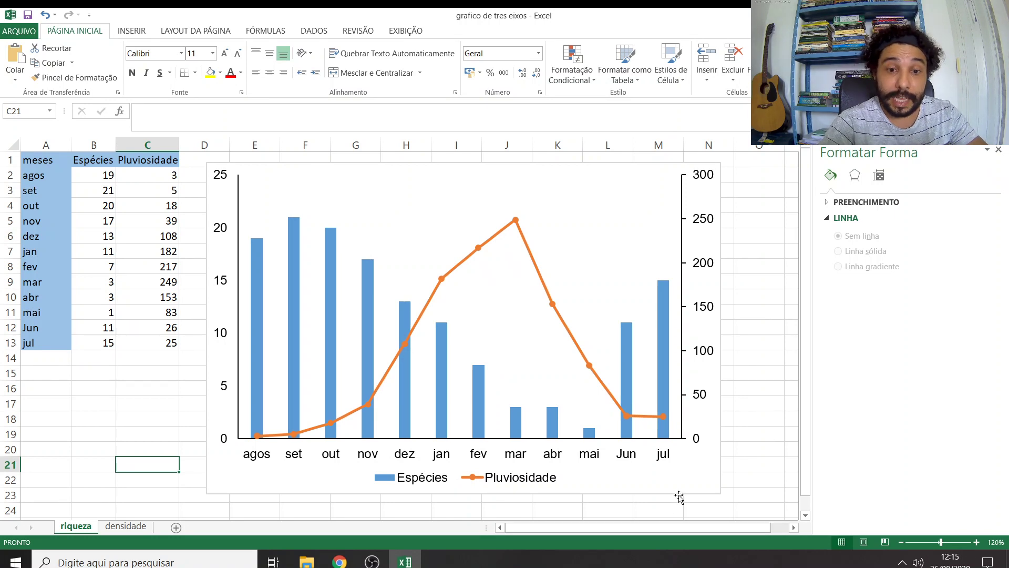
- Add axis titles to the chart
{"action": "left_click", "coordinate": [679, 213]}
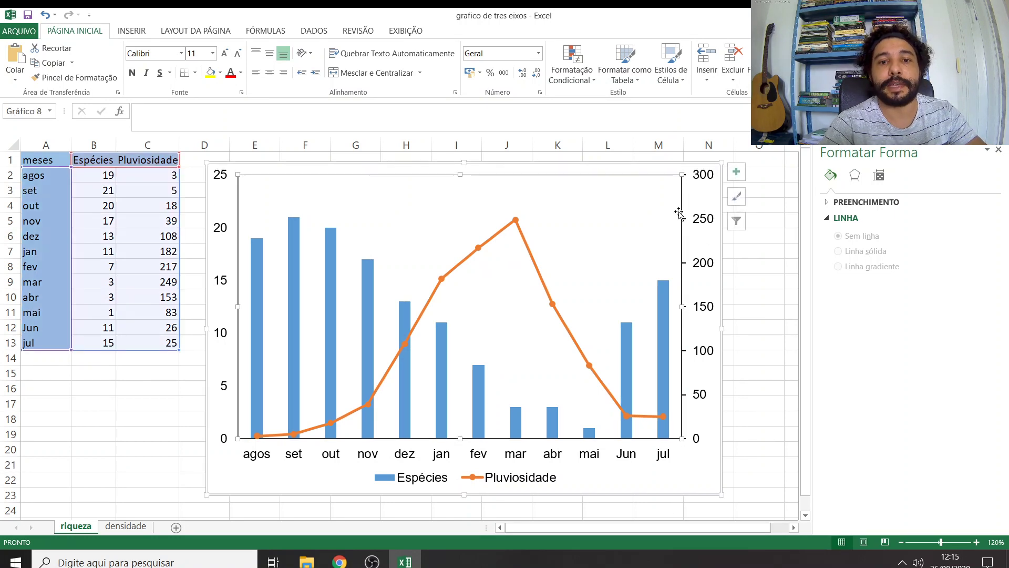
{"action": "left_click", "coordinate": [737, 175]}
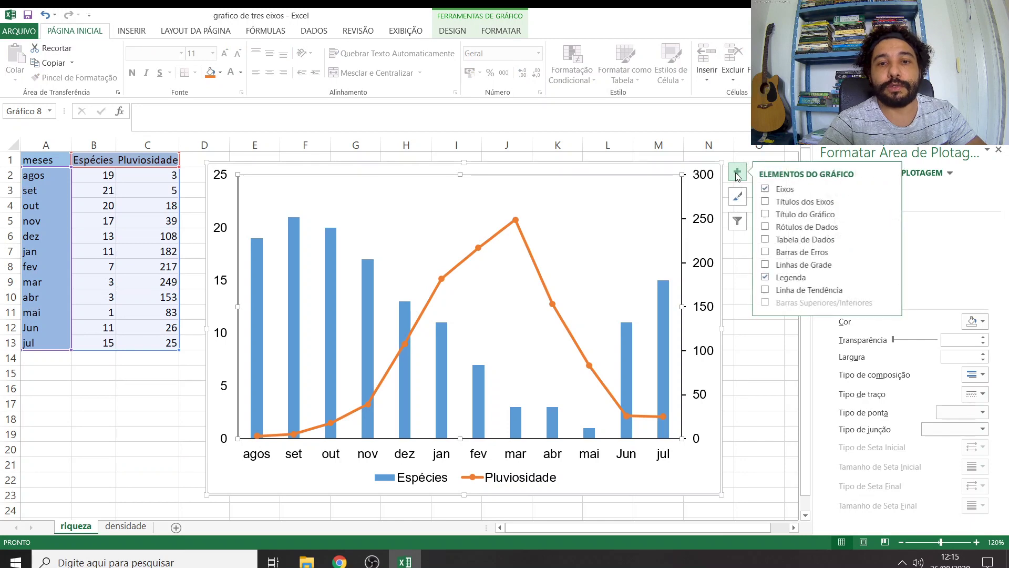
{"action": "left_click", "coordinate": [778, 204]}
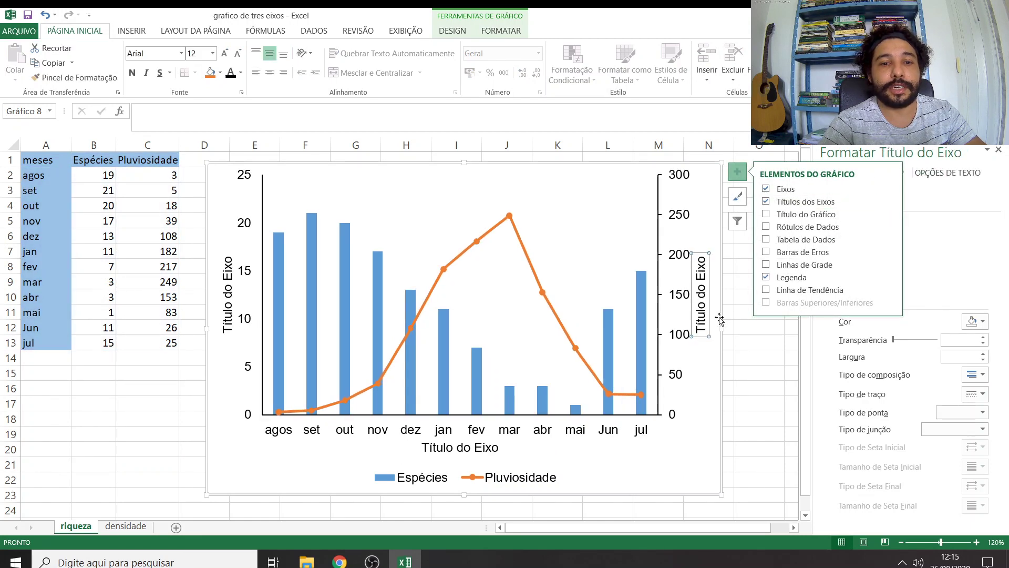
- Replace the secondary vertical axis title's placeholder text with "Pluviosidade (mm)"
{"action": "left_click", "coordinate": [702, 330]}
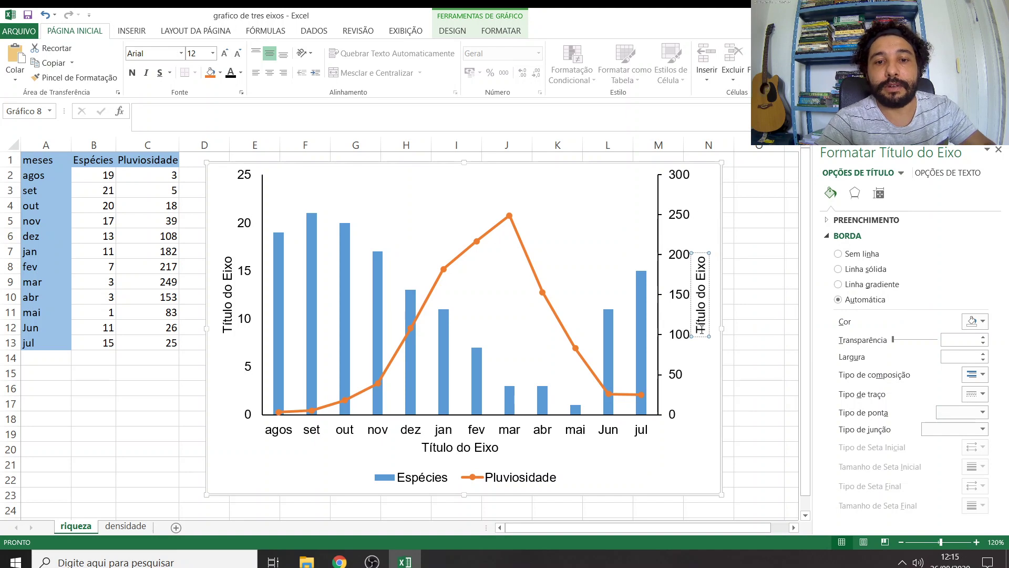
{"action": "double_click", "coordinate": [701, 330]}
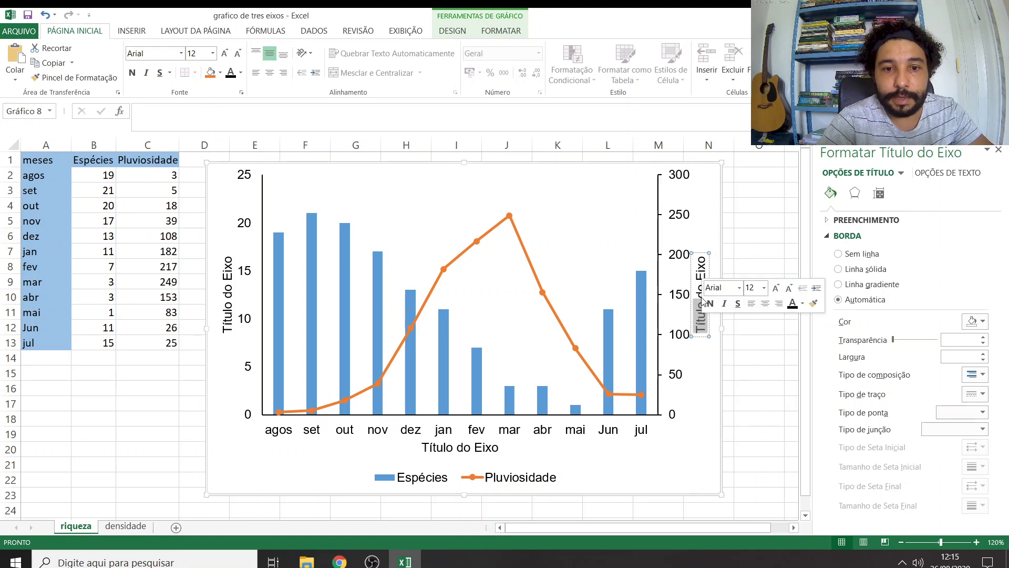
{"action": "left_click", "coordinate": [702, 313]}
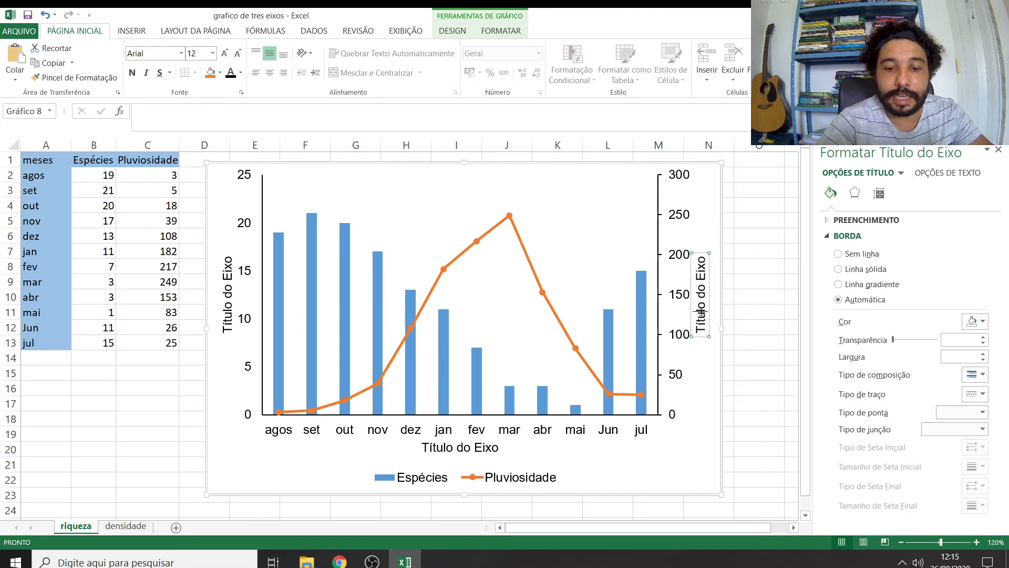
{"action": "key", "text": "BackSpace"}
{"action": "key", "text": "BackSpace"}
{"action": "key", "text": "BackSpace"}
{"action": "key", "text": "BackSpace"}
{"action": "key", "text": "Delete"}
{"action": "key", "text": "Delete"}
{"action": "key", "text": "Delete"}
{"action": "key", "text": "Delete"}
{"action": "key", "text": "Delete"}
{"action": "key", "text": "Delete"}
{"action": "key", "text": "Delete"}
{"action": "key", "text": "Delete"}
{"action": "key", "text": "Delete"}
{"action": "key", "text": "Delete"}
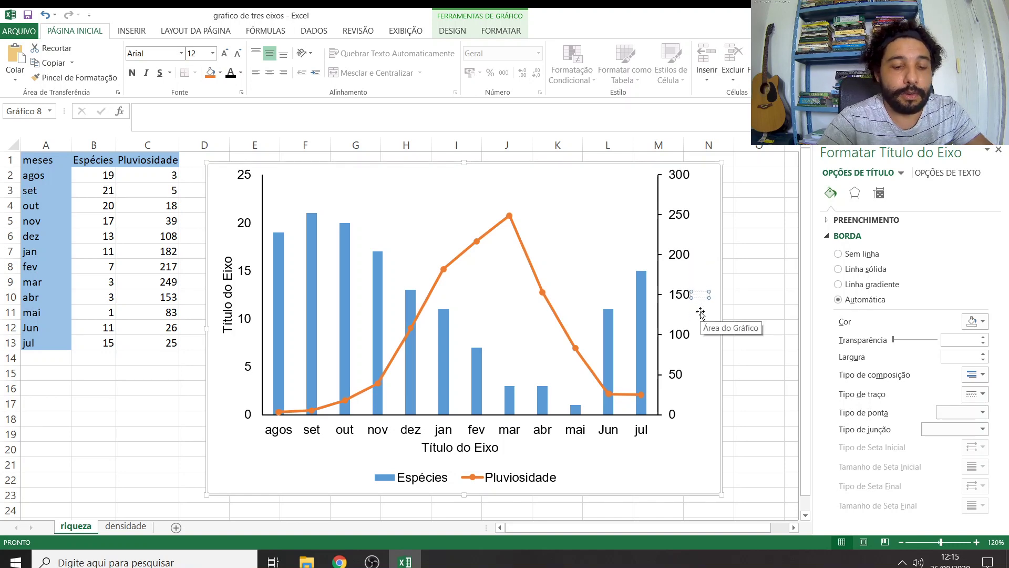
{"action": "type", "text": "Pluvio"}
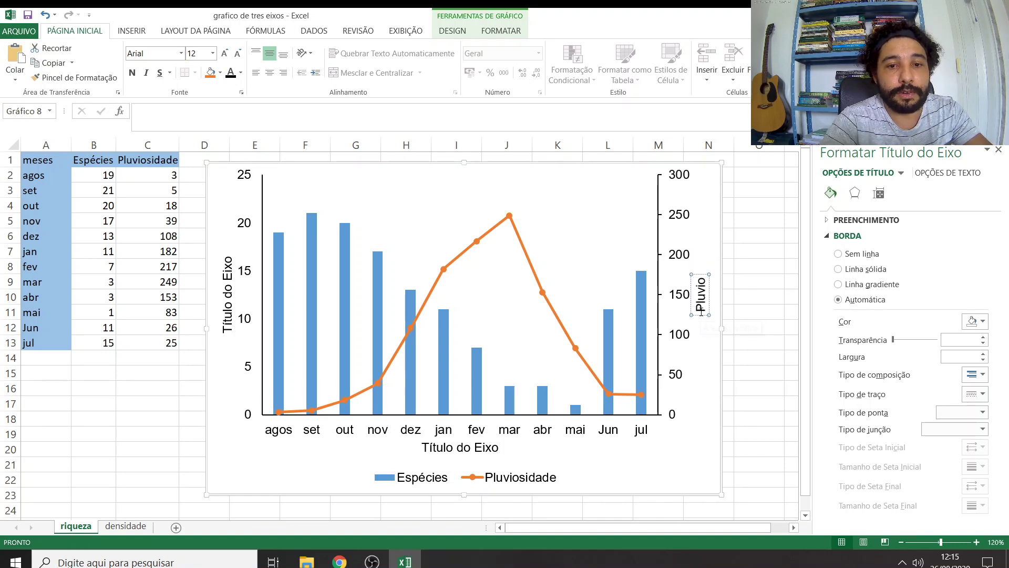
{"action": "type", "text": "sidade"}
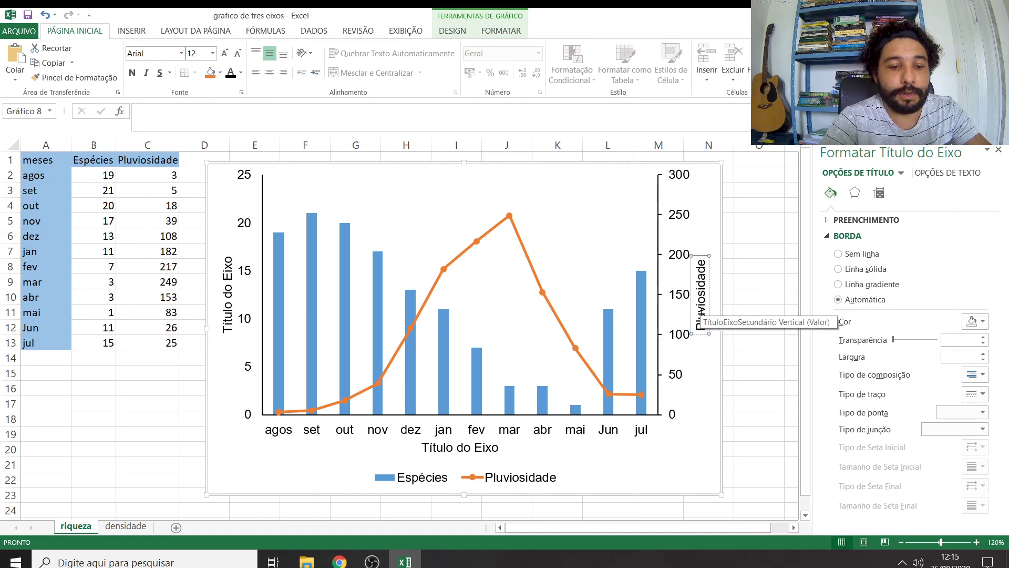
{"action": "type", "text": " (mm)"}
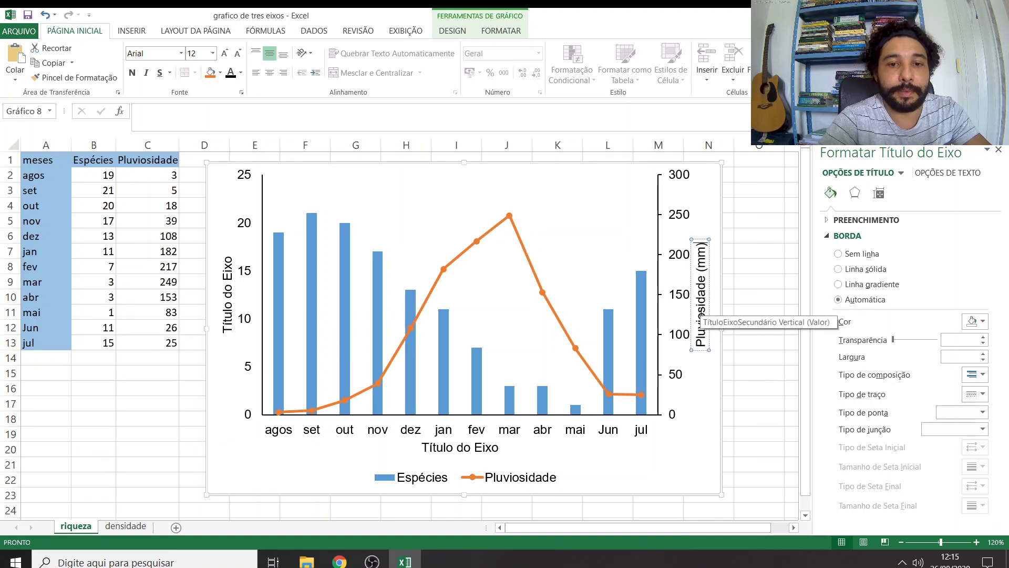
- Delete the title of the horizontal months axis
{"action": "left_click", "coordinate": [474, 447]}
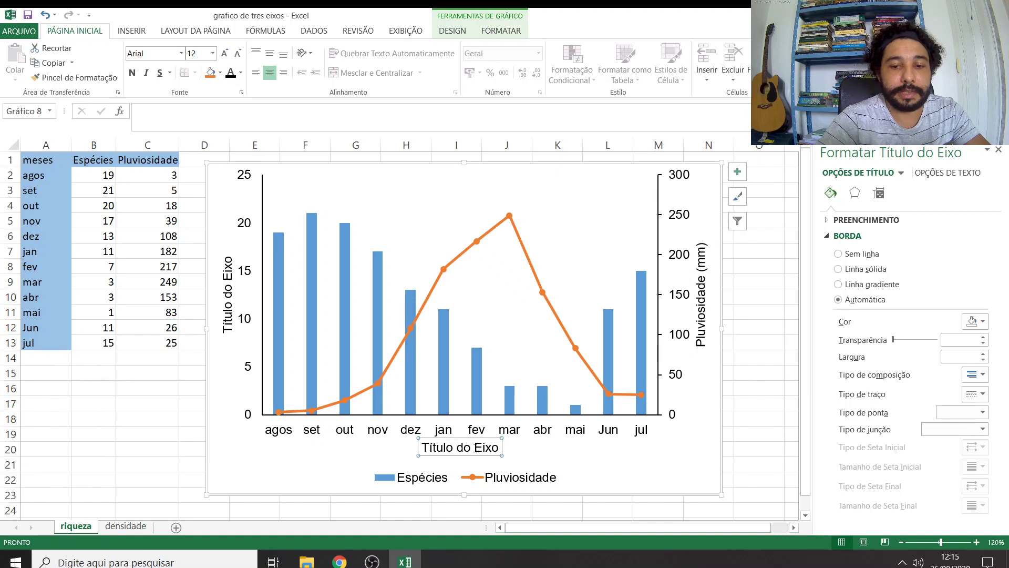
{"action": "key", "text": "Escape"}
{"action": "key", "text": "Delete"}
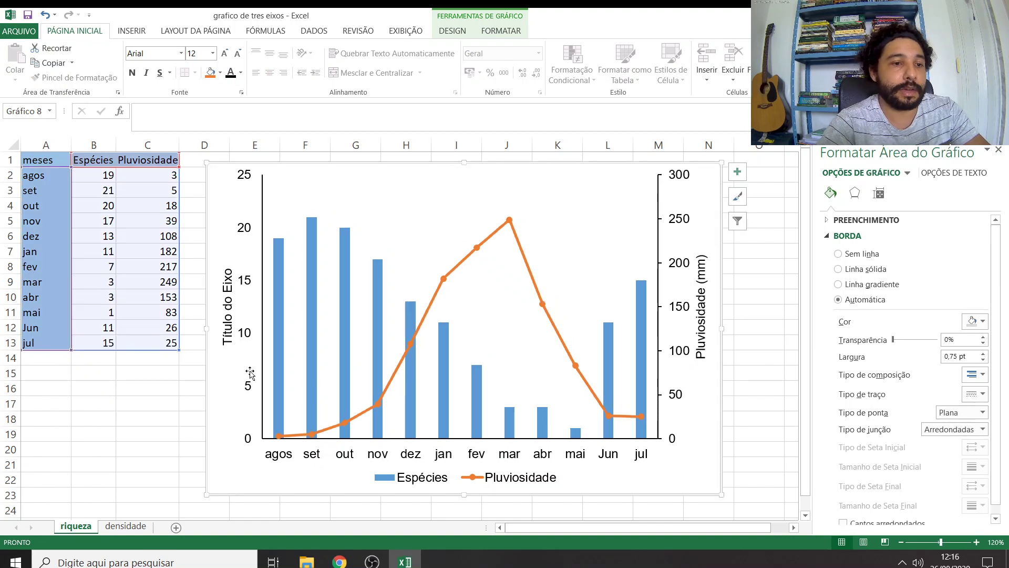
- Replace the primary vertical axis title's placeholder text with "Número de espécies"
{"action": "left_click", "coordinate": [230, 340]}
{"action": "left_click", "coordinate": [230, 341]}
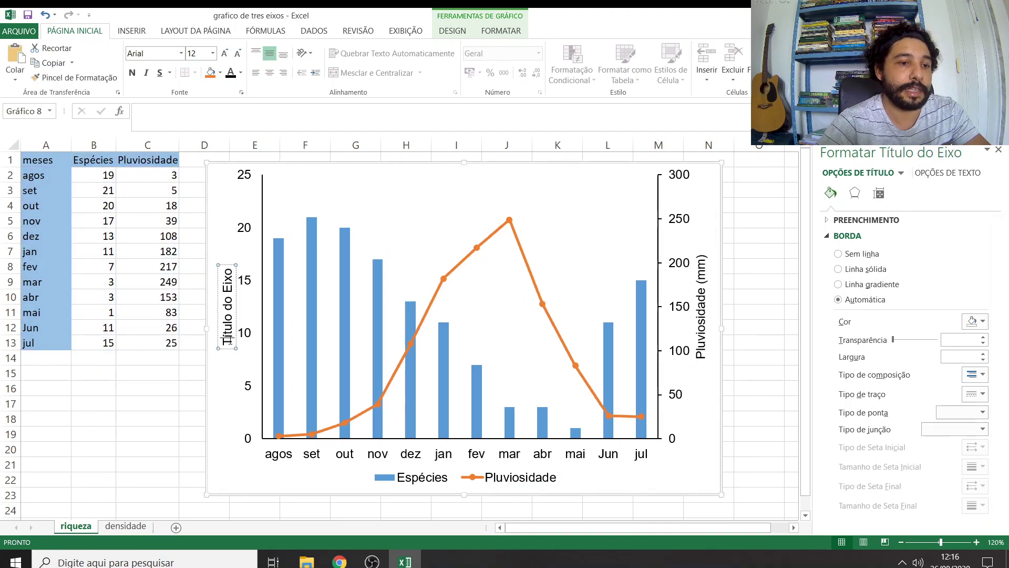
{"action": "key", "text": "Delete"}
{"action": "key", "text": "Delete"}
{"action": "key", "text": "Delete"}
{"action": "key", "text": "Delete"}
{"action": "key", "text": "Delete"}
{"action": "key", "text": "Delete"}
{"action": "key", "text": "Delete"}
{"action": "key", "text": "Delete"}
{"action": "key", "text": "Delete"}
{"action": "key", "text": "Delete"}
{"action": "key", "text": "Delete"}
{"action": "key", "text": "Delete"}
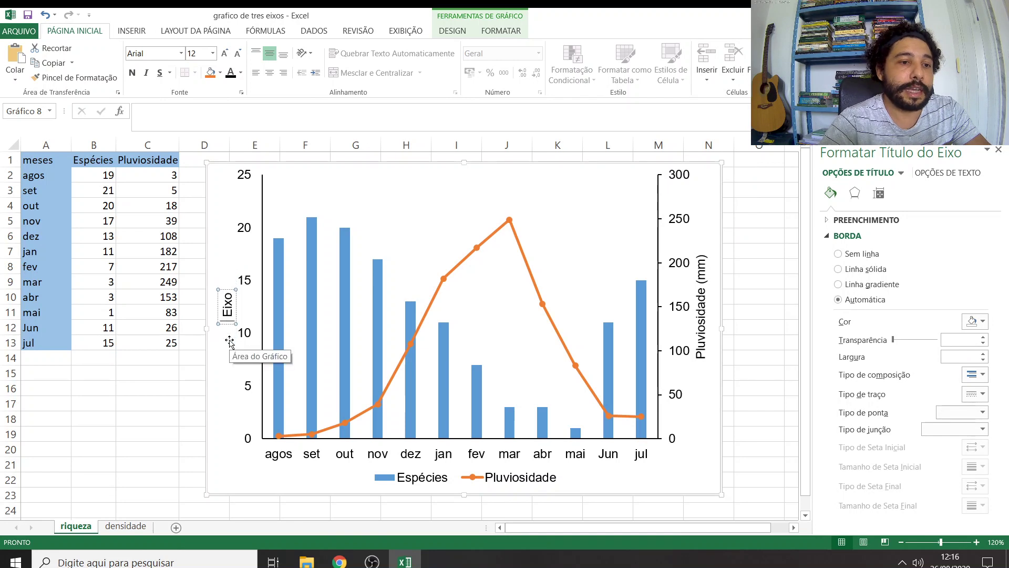
{"action": "key", "text": "Delete"}
{"action": "key", "text": "Delete"}
{"action": "type", "text": "N"}
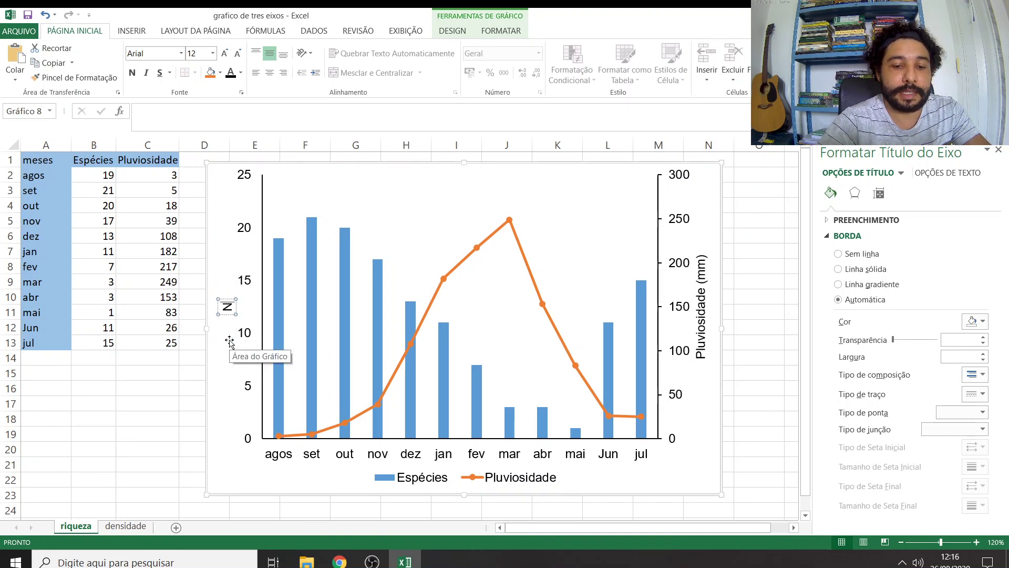
{"action": "type", "text": "úmero de"}
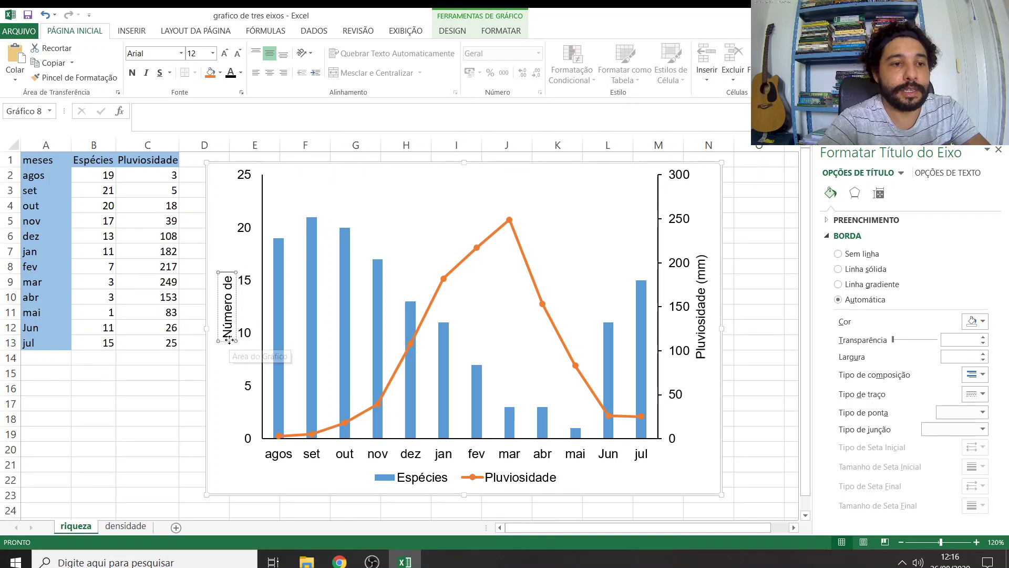
{"action": "type", "text": " esp´cies"}
{"action": "key", "text": "BackSpace"}
{"action": "key", "text": "BackSpace"}
{"action": "key", "text": "BackSpace"}
{"action": "key", "text": "BackSpace"}
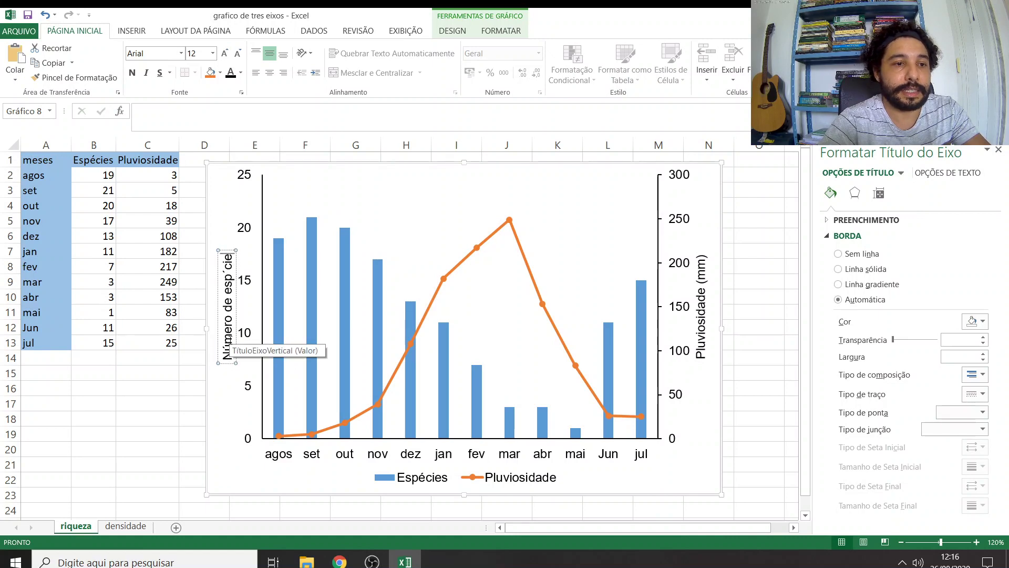
{"action": "key", "text": "BackSpace"}
{"action": "type", "text": "écies"}
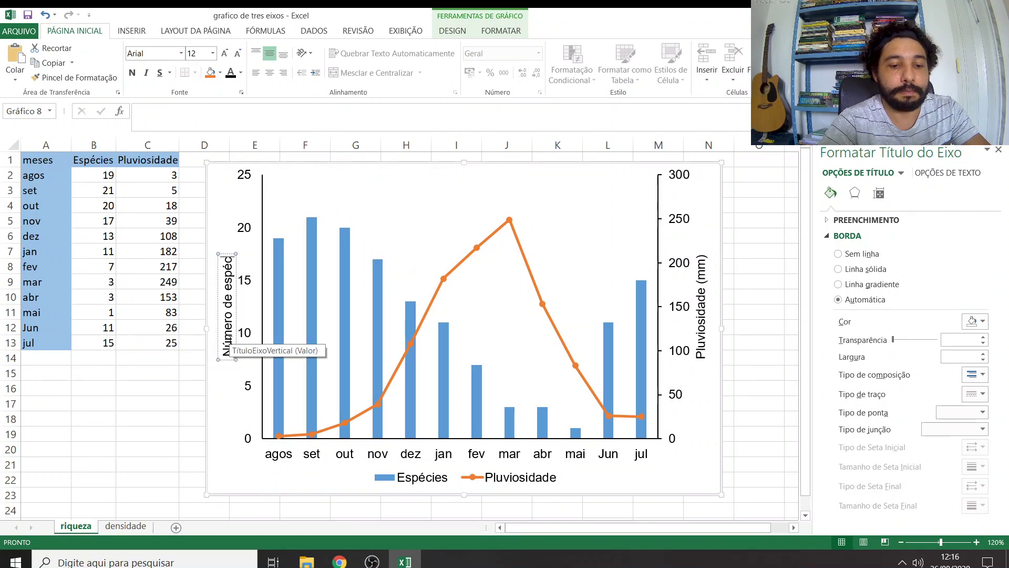
{"action": "left_click", "coordinate": [751, 359]}
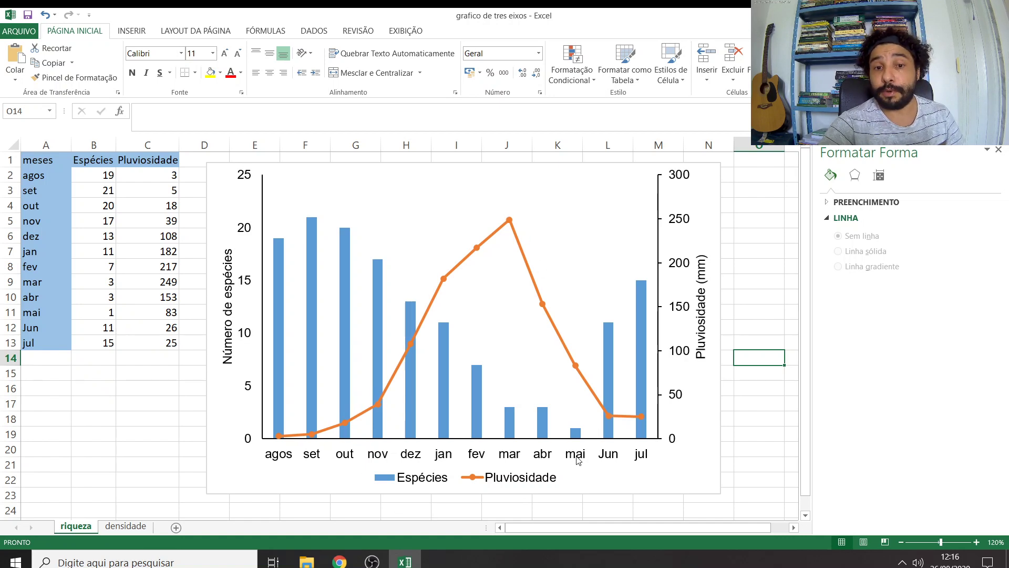
- Give the Espécies columns a solid black border
{"action": "double_click", "coordinate": [314, 287]}
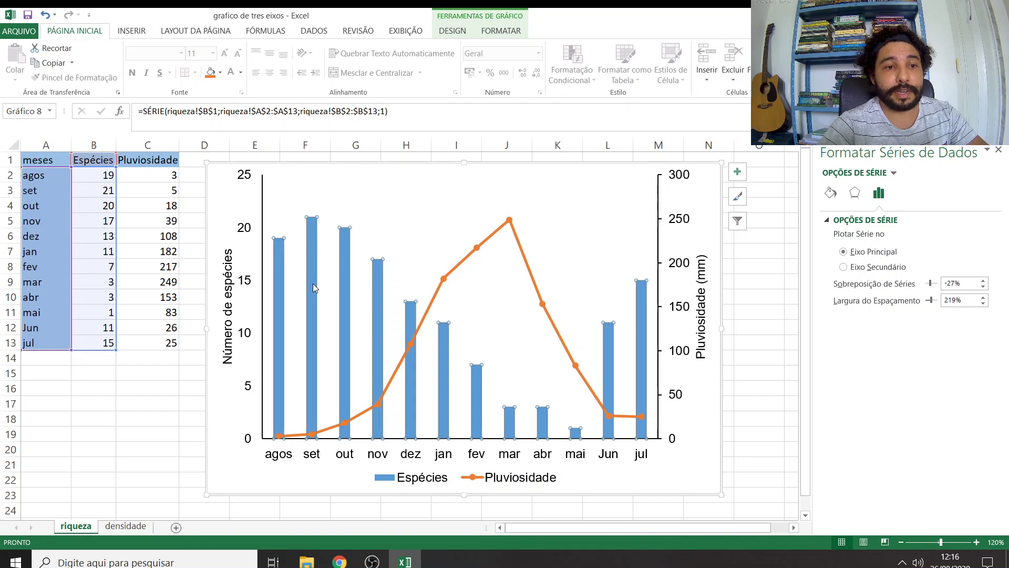
{"action": "left_click", "coordinate": [832, 202]}
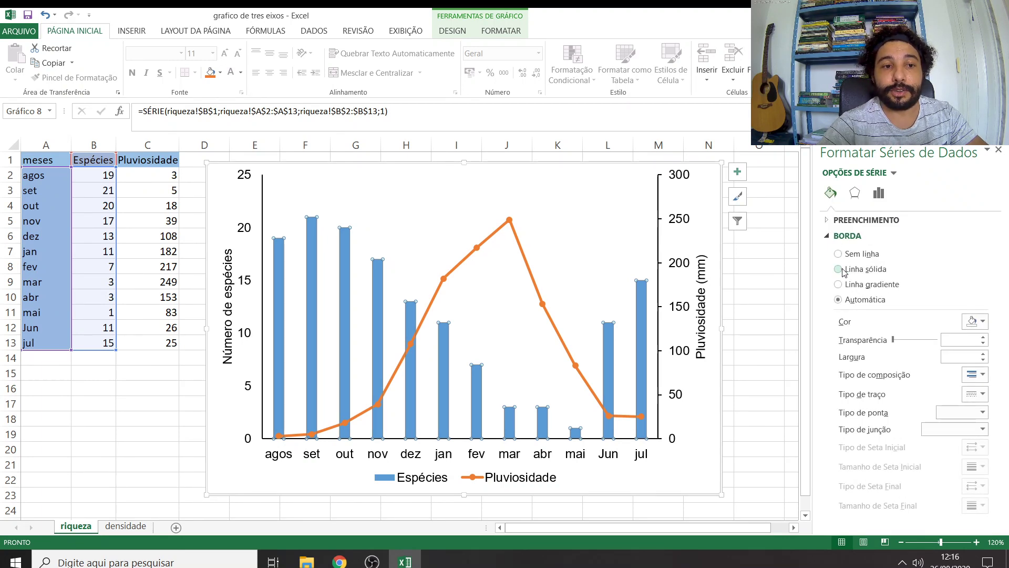
{"action": "left_click", "coordinate": [839, 270]}
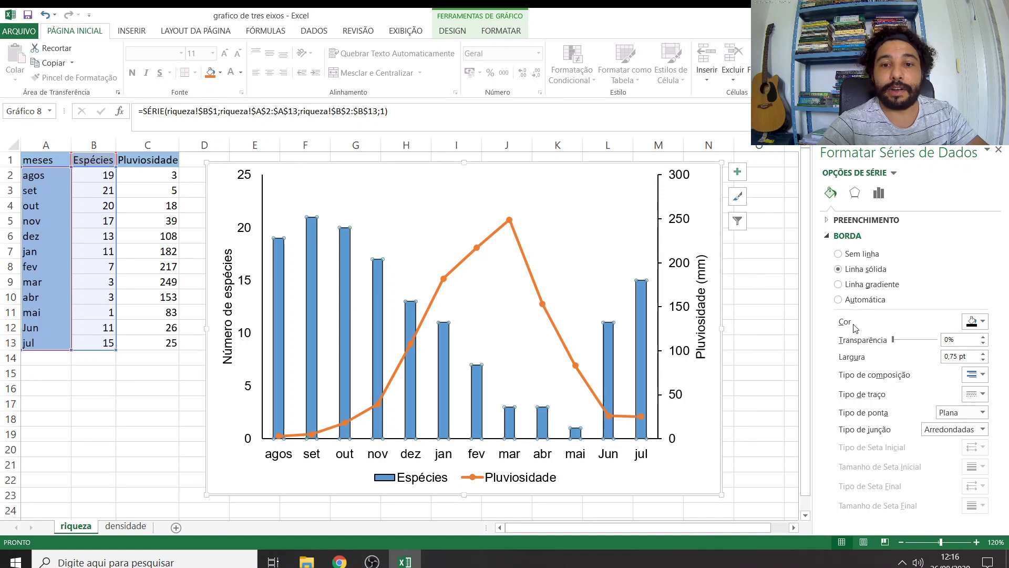
- Fill the Espécies columns with a solid light grey from the theme colours
{"action": "left_click", "coordinate": [855, 224]}
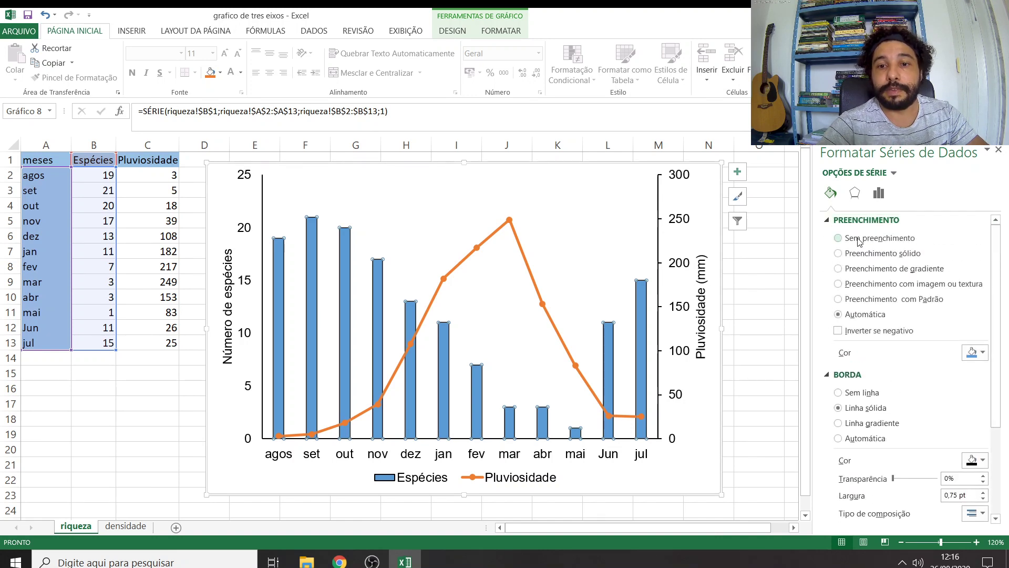
{"action": "left_click", "coordinate": [859, 254]}
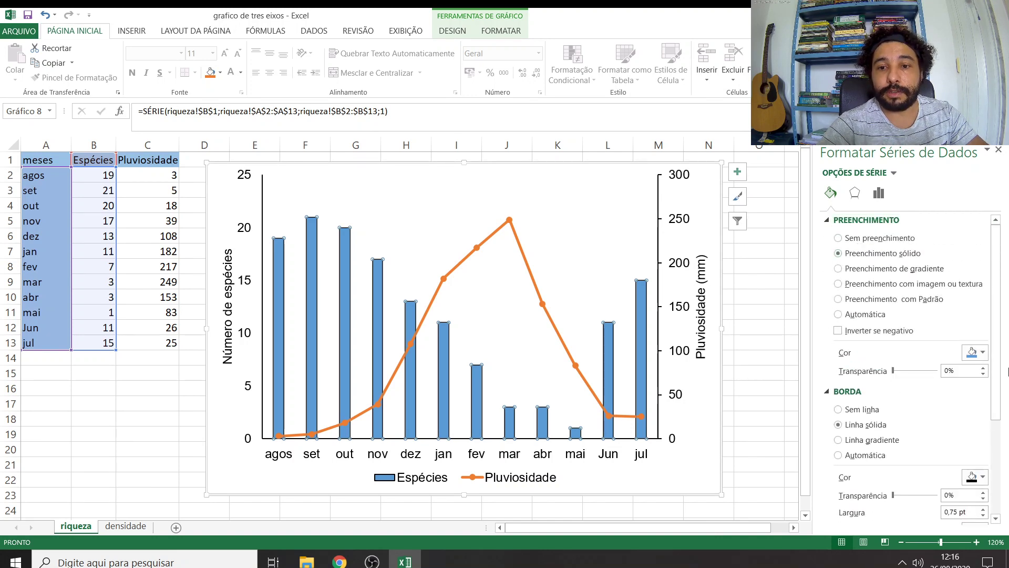
{"action": "left_click", "coordinate": [981, 353]}
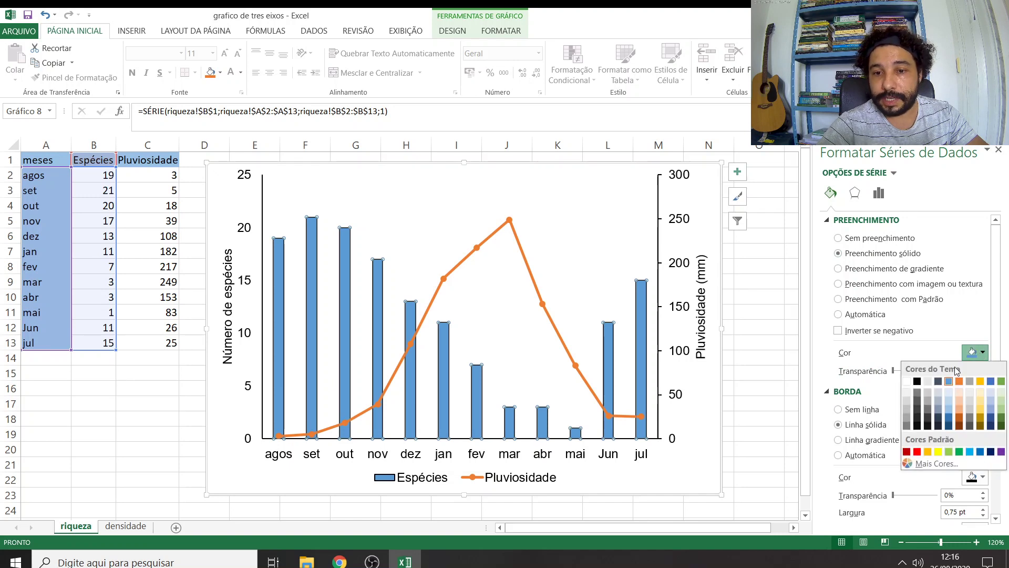
{"action": "left_click", "coordinate": [908, 416]}
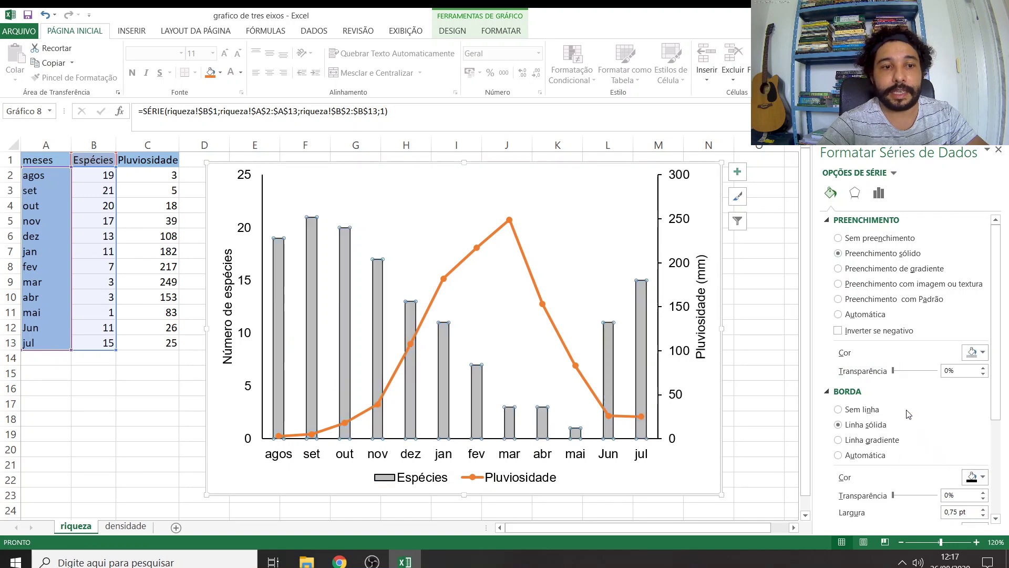
{"action": "left_click", "coordinate": [776, 387]}
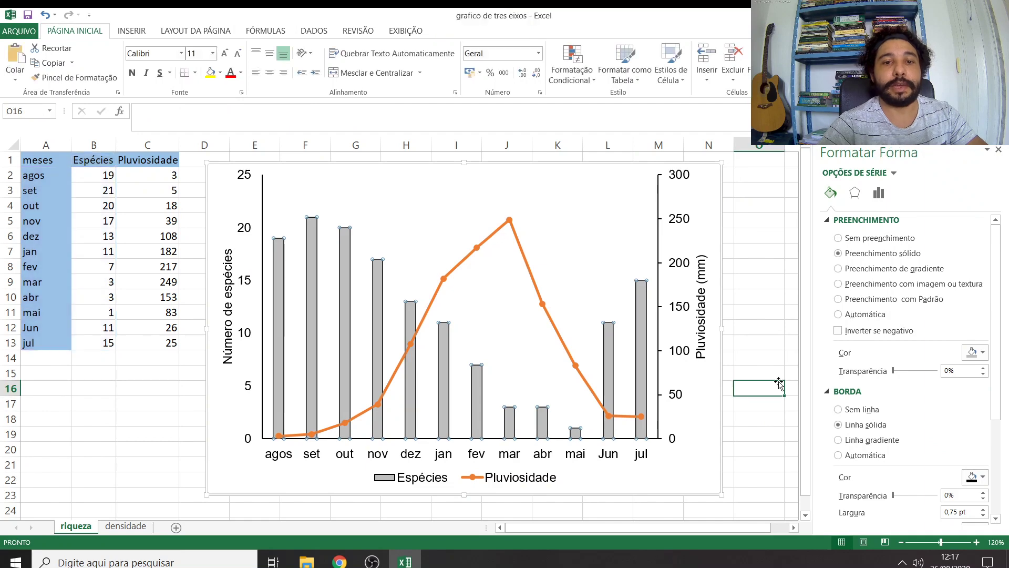
{"action": "left_click", "coordinate": [765, 286]}
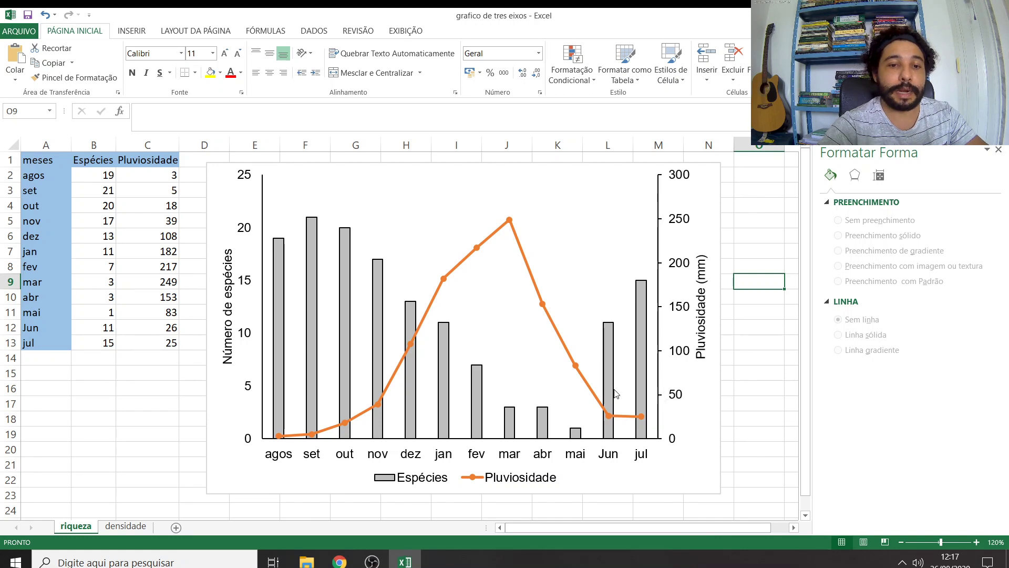
- Give the Pluviosidade line's markers a solid black fill and a solid black border
{"action": "mouse_move", "coordinate": [646, 419]}
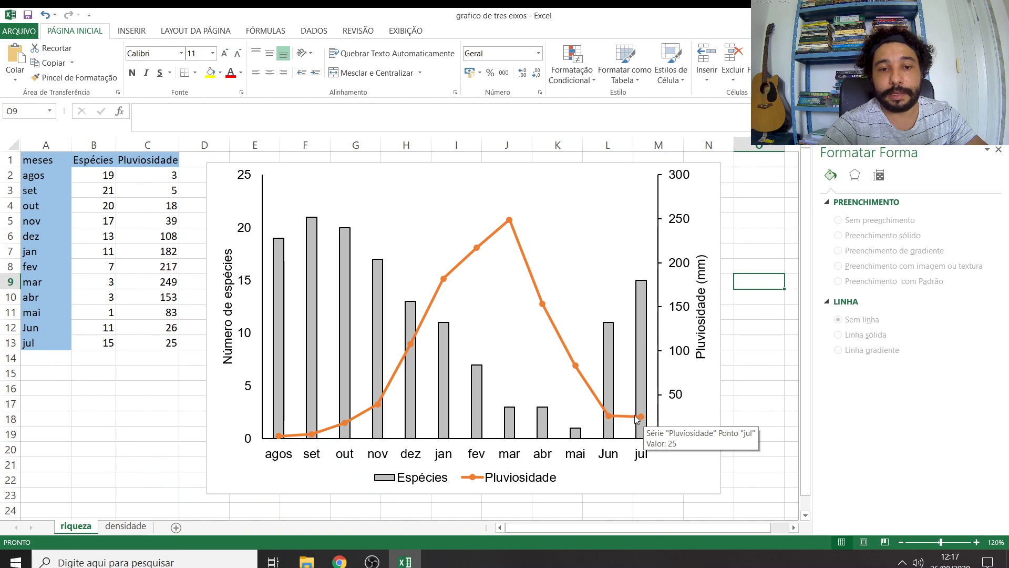
{"action": "mouse_move", "coordinate": [608, 418]}
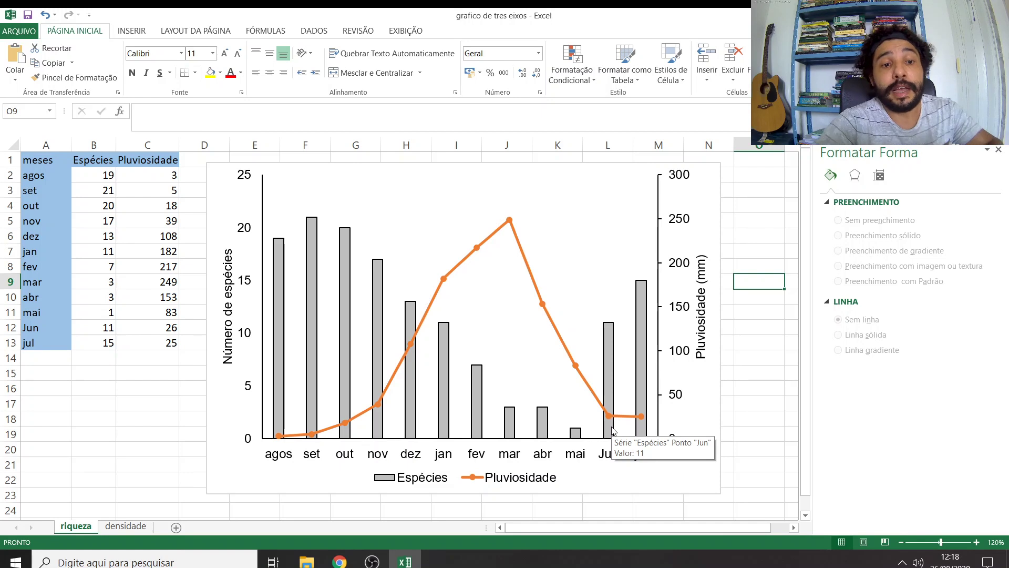
{"action": "left_click", "coordinate": [438, 299]}
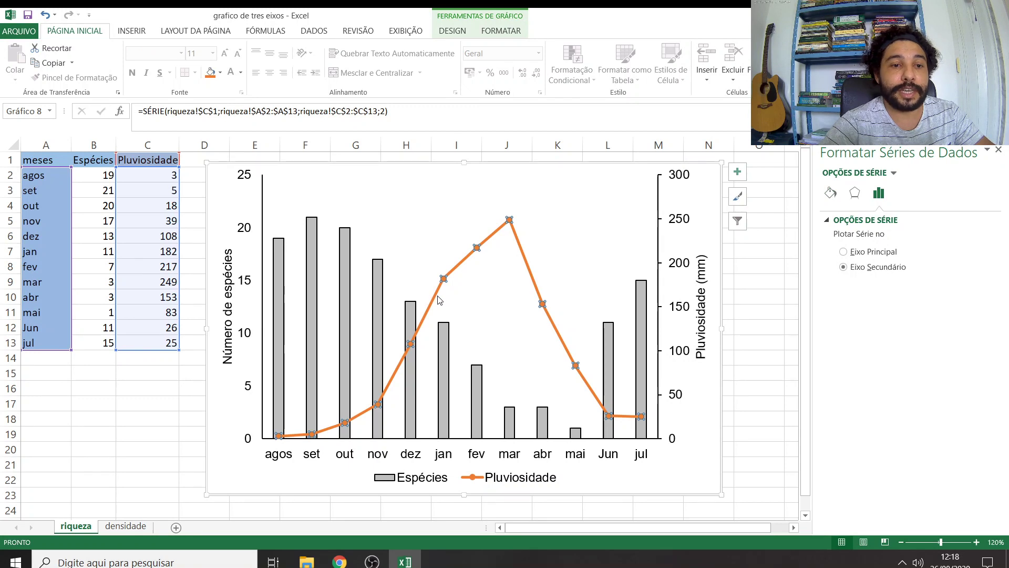
{"action": "left_click", "coordinate": [831, 193]}
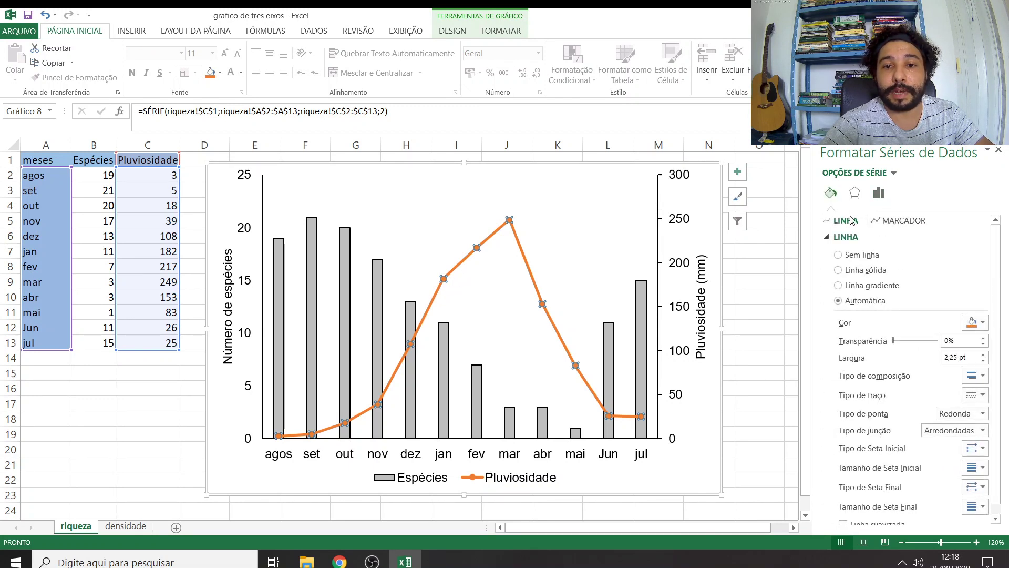
{"action": "left_click", "coordinate": [908, 221]}
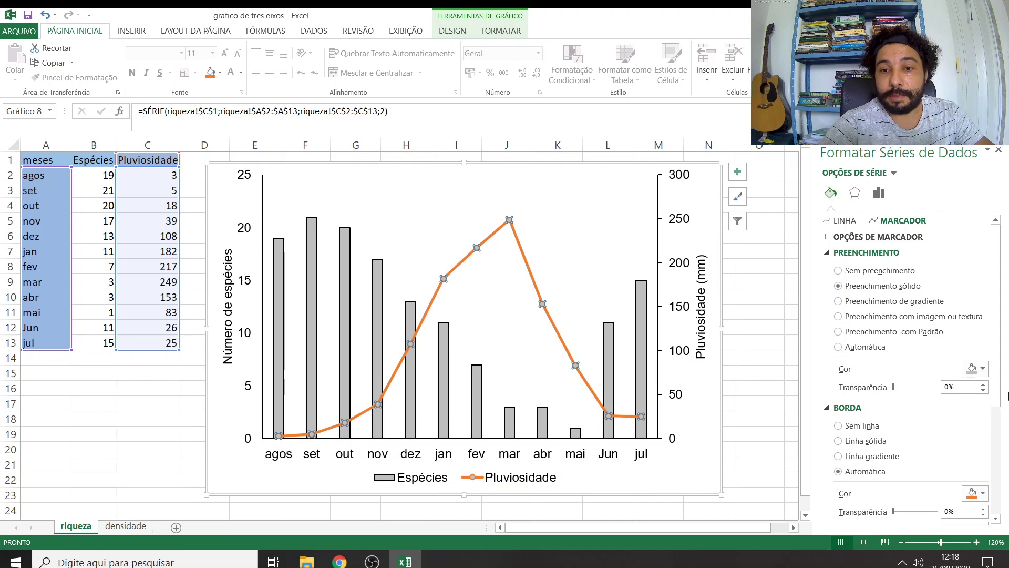
{"action": "left_click", "coordinate": [981, 369]}
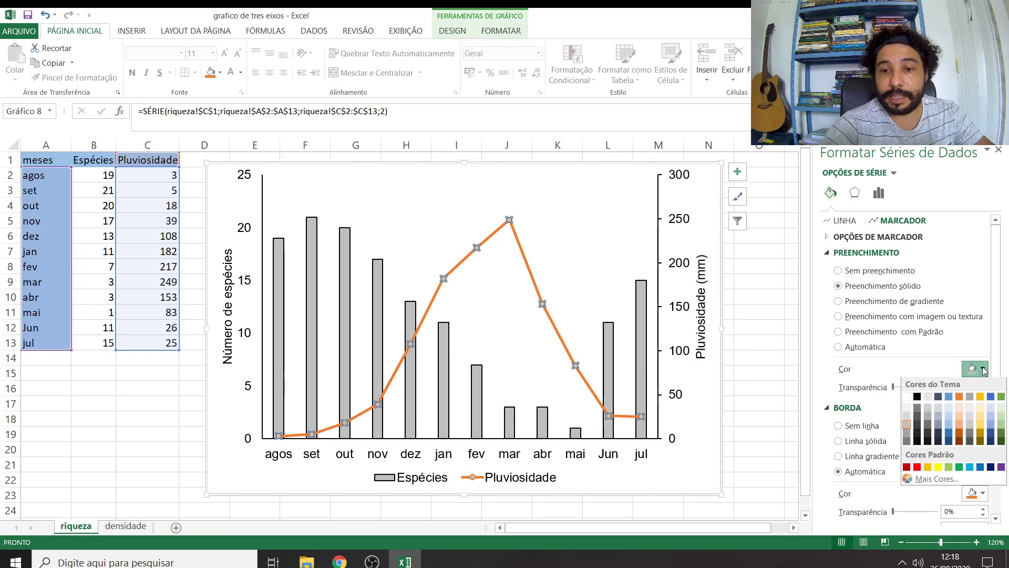
{"action": "left_click", "coordinate": [917, 398]}
{"action": "left_click", "coordinate": [878, 444]}
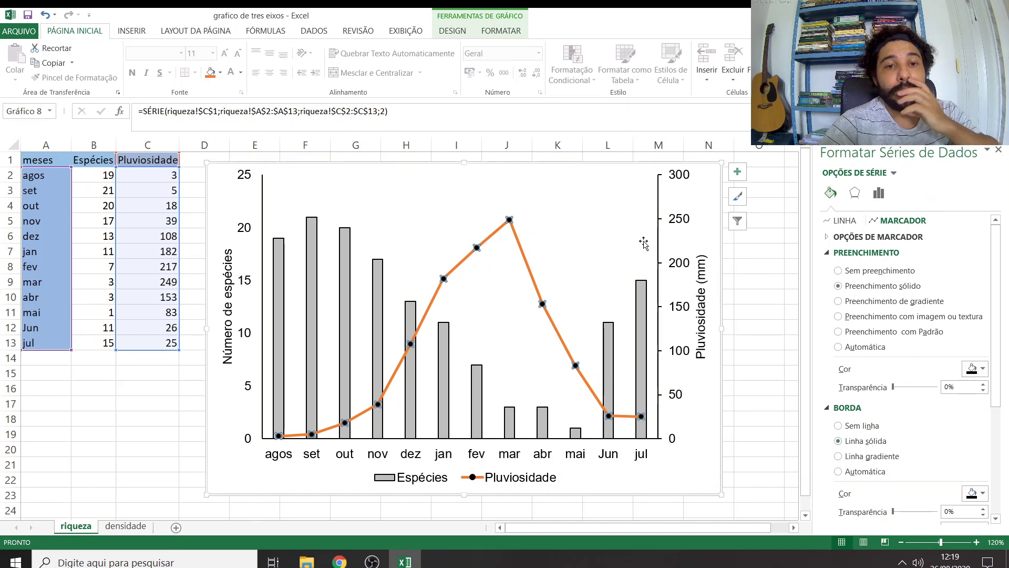
{"action": "left_click", "coordinate": [768, 235]}
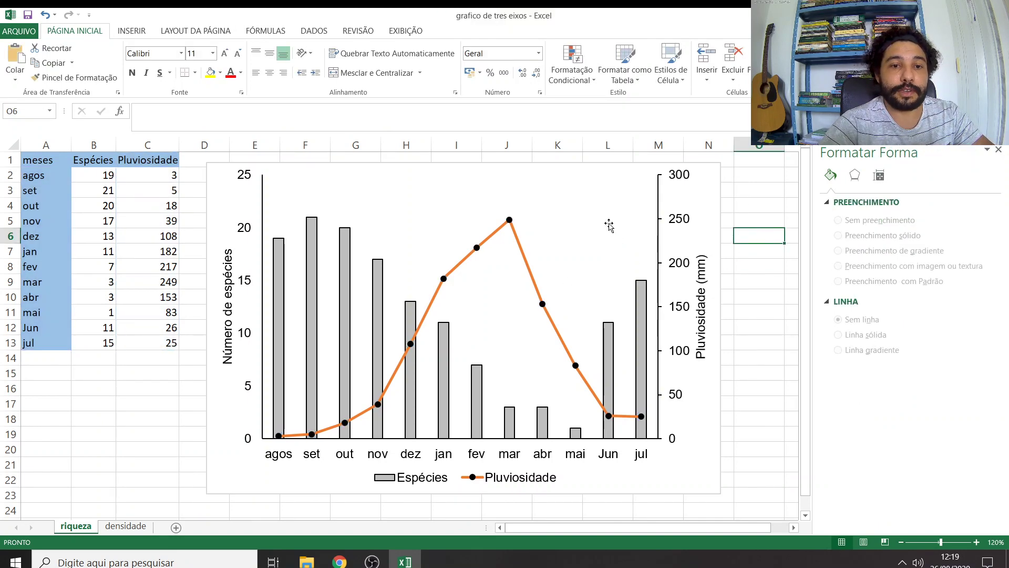
{"action": "left_click", "coordinate": [608, 226]}
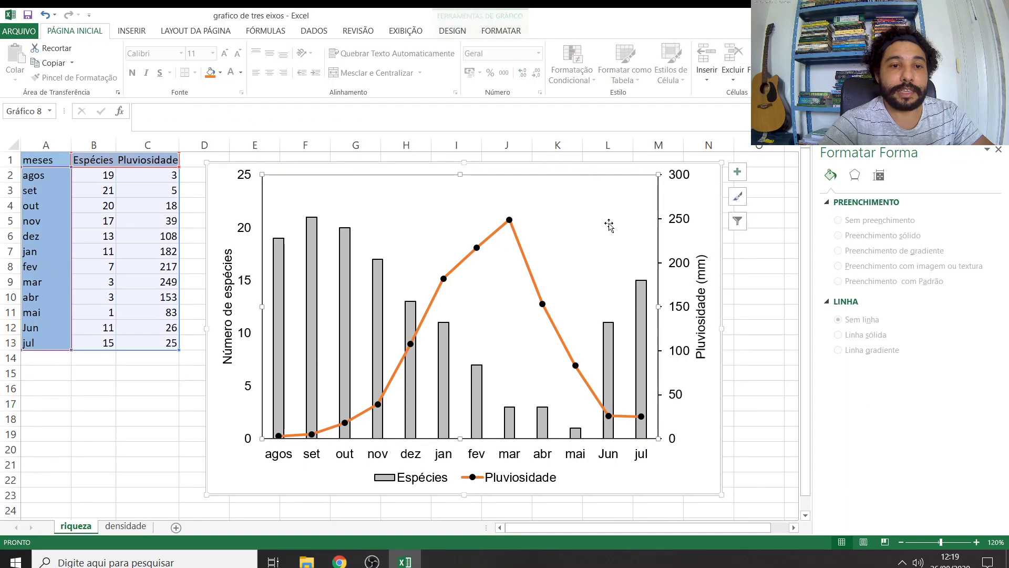
{"action": "left_click", "coordinate": [459, 269]}
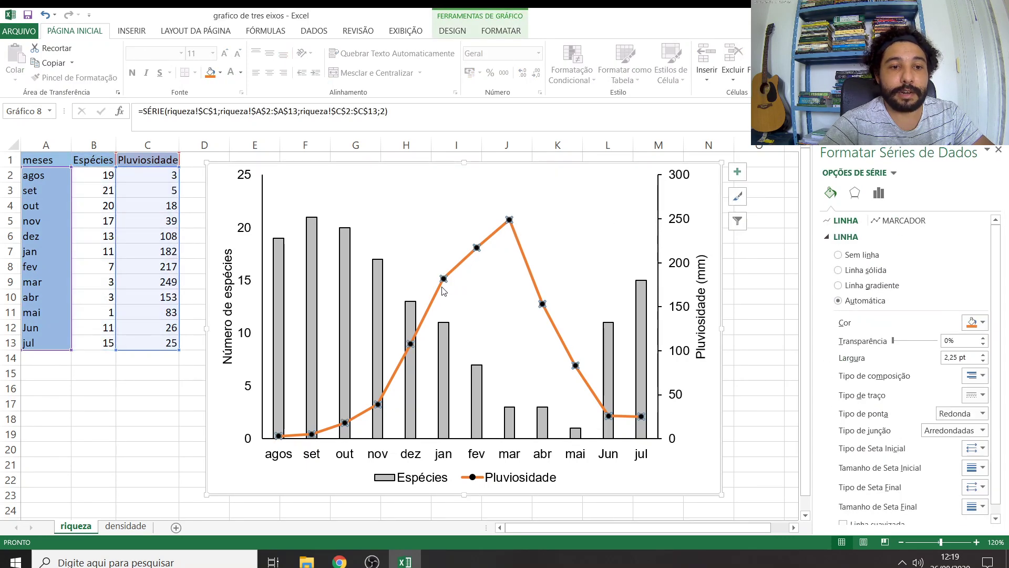
{"action": "left_click", "coordinate": [443, 280]}
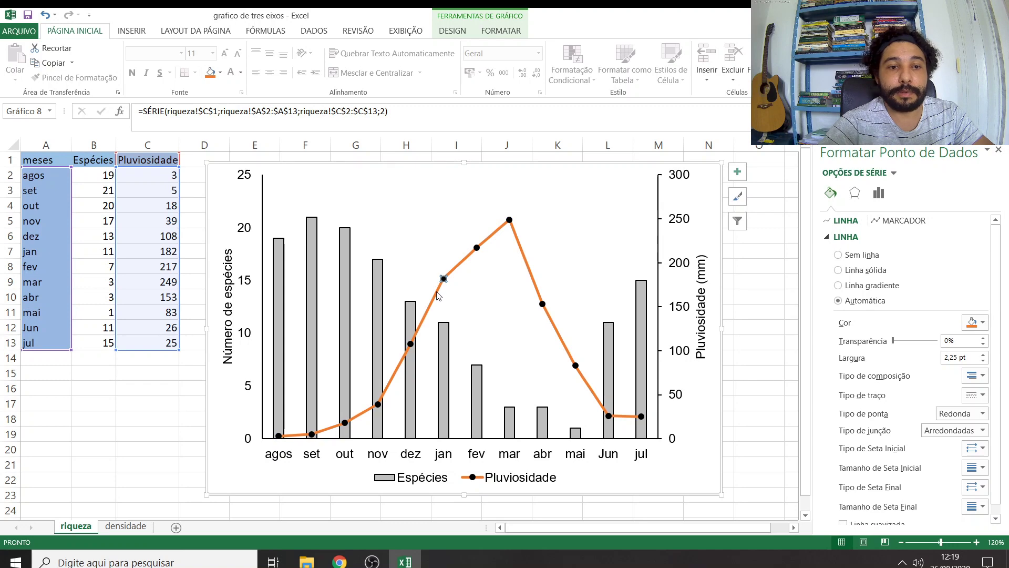
{"action": "left_click", "coordinate": [762, 259]}
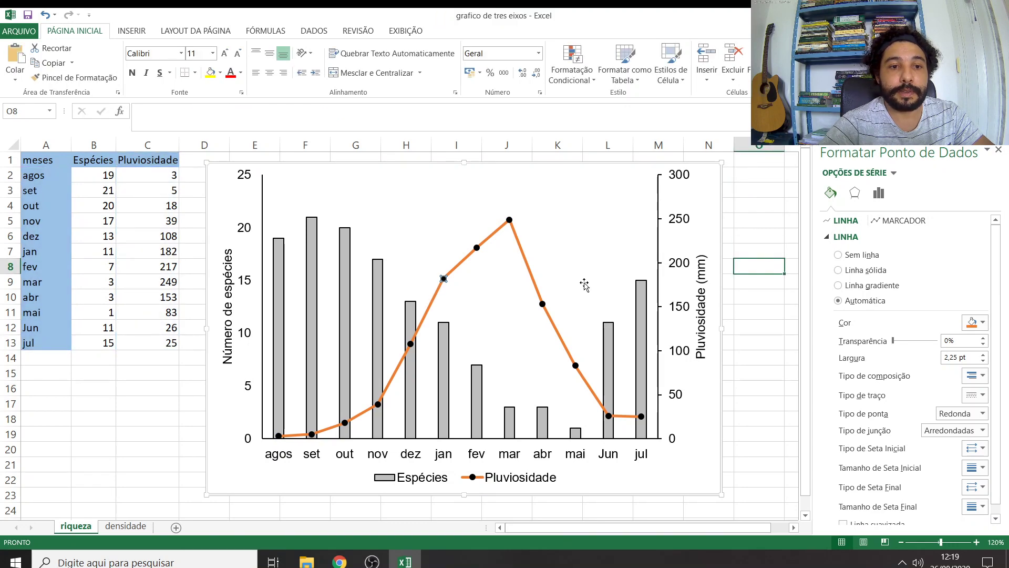
- Format the Pluviosidade series line as solid black with a width of 1,25 pt
{"action": "left_click", "coordinate": [534, 282]}
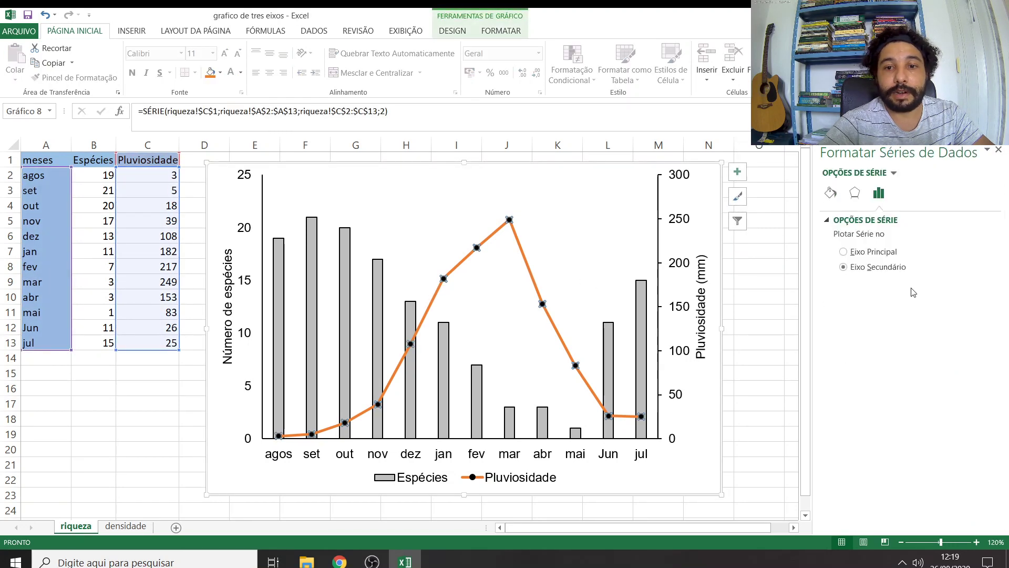
{"action": "left_click", "coordinate": [830, 193]}
{"action": "left_click", "coordinate": [858, 269]}
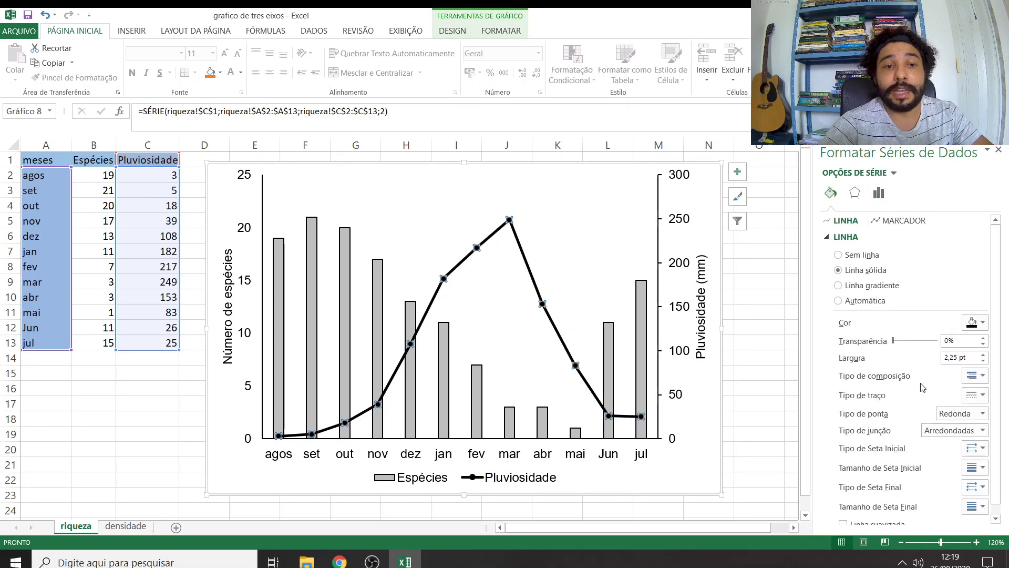
{"action": "left_click", "coordinate": [983, 362]}
{"action": "left_click", "coordinate": [983, 361]}
{"action": "left_click", "coordinate": [983, 362]}
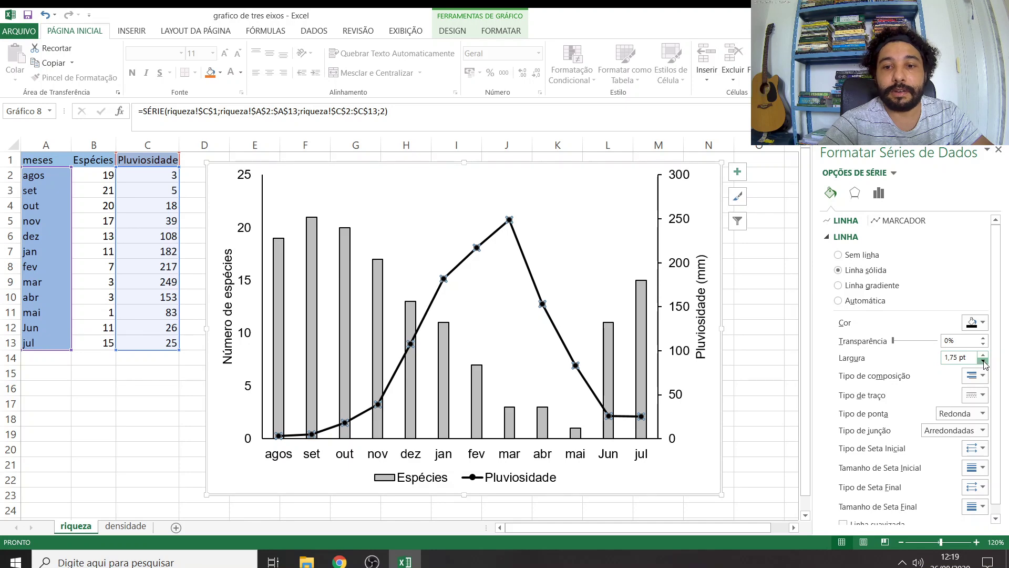
{"action": "left_click", "coordinate": [983, 361]}
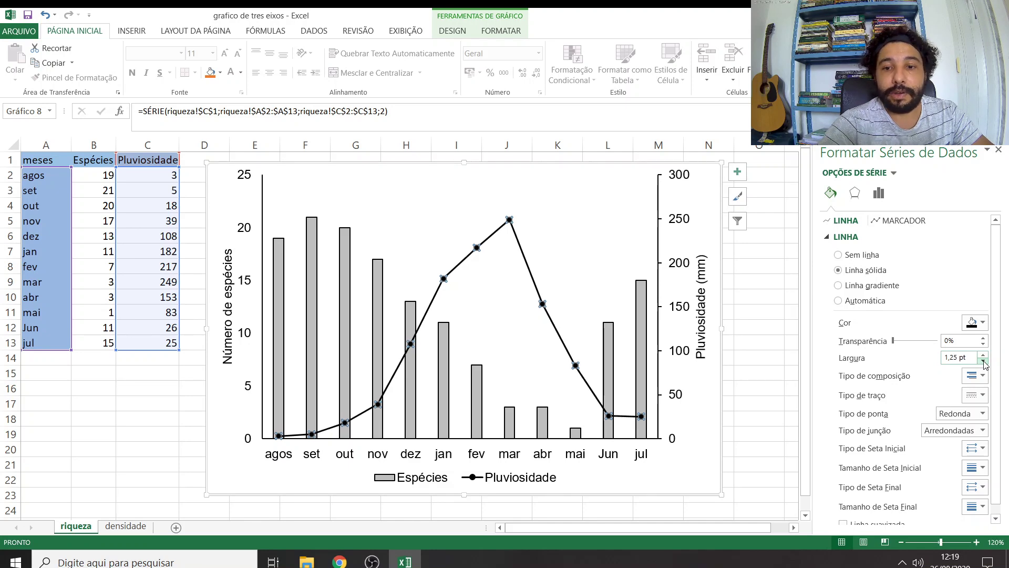
- Try a dotted style on the Pluviosidade line and settle on the dashed style
{"action": "left_click", "coordinate": [972, 395]}
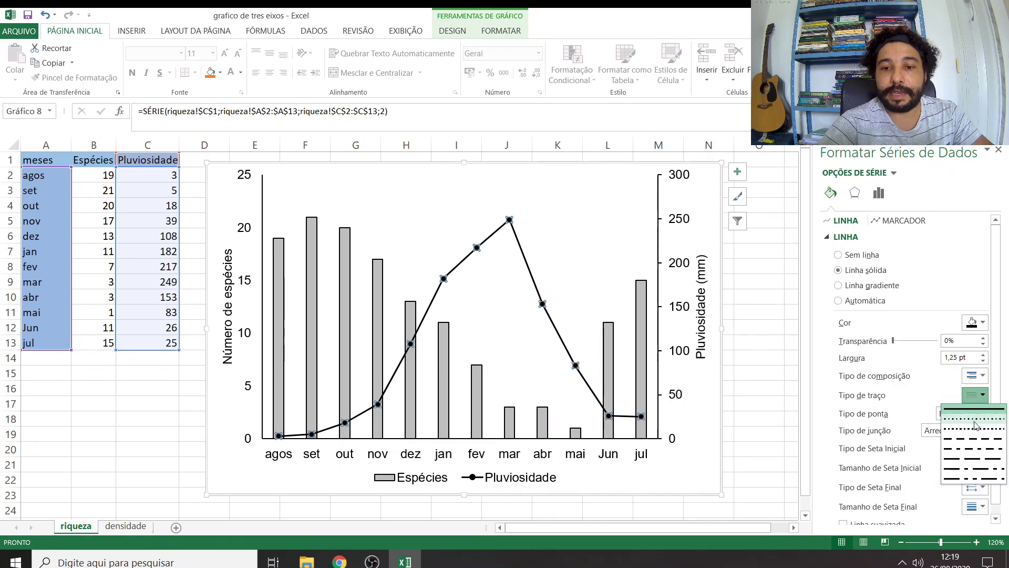
{"action": "left_click", "coordinate": [974, 421]}
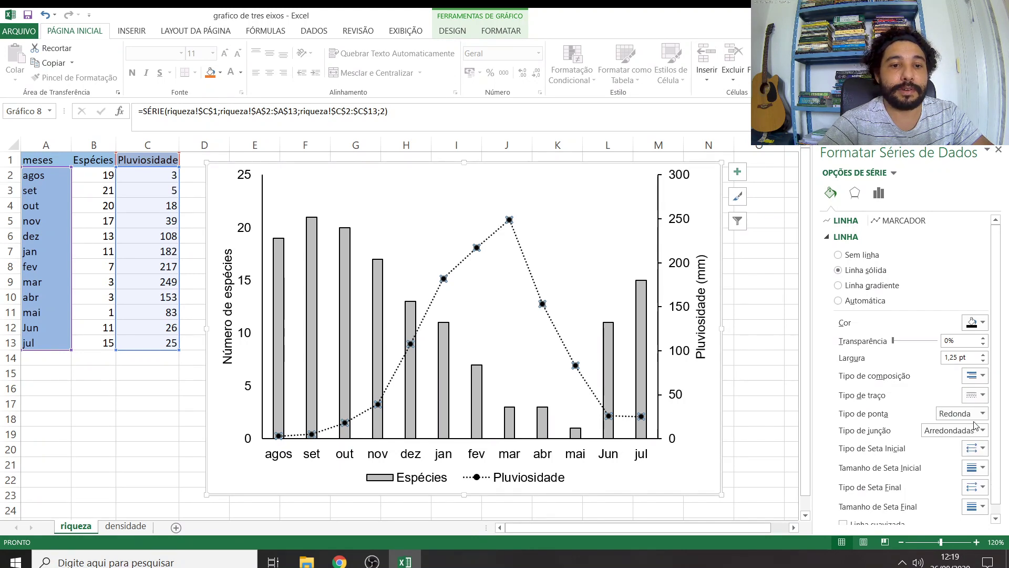
{"action": "left_click", "coordinate": [985, 397]}
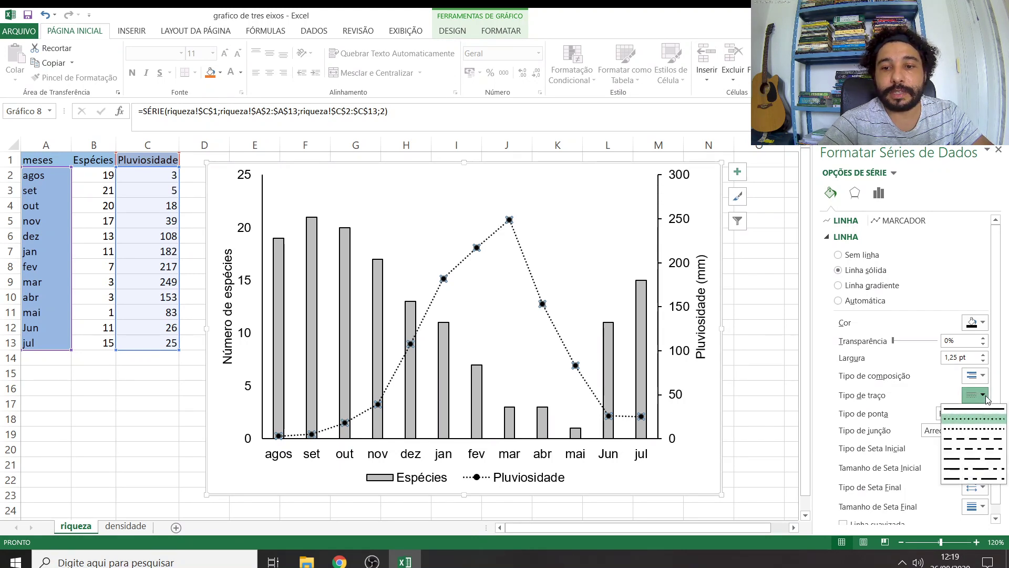
{"action": "left_click", "coordinate": [979, 437]}
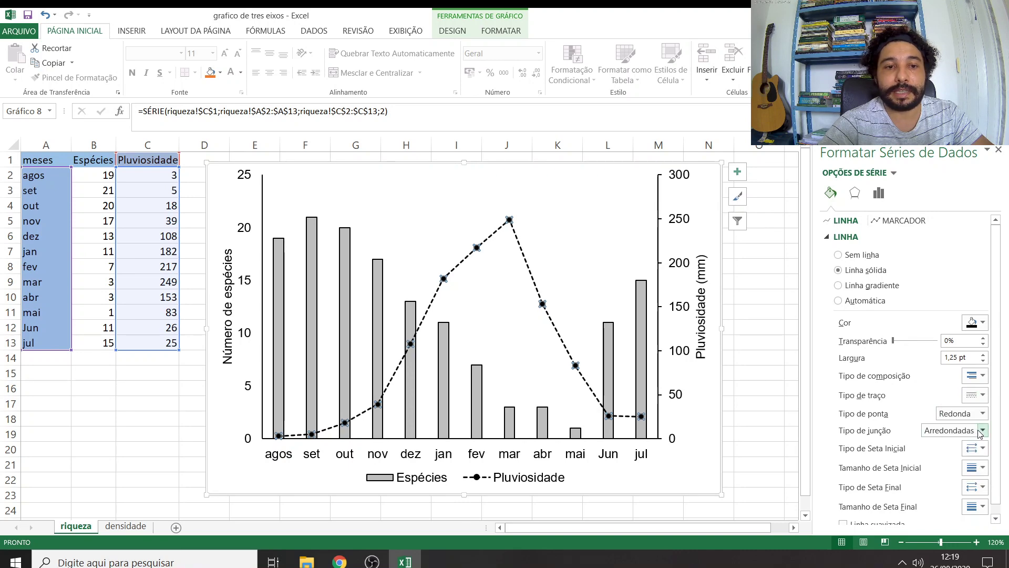
{"action": "left_click", "coordinate": [777, 363]}
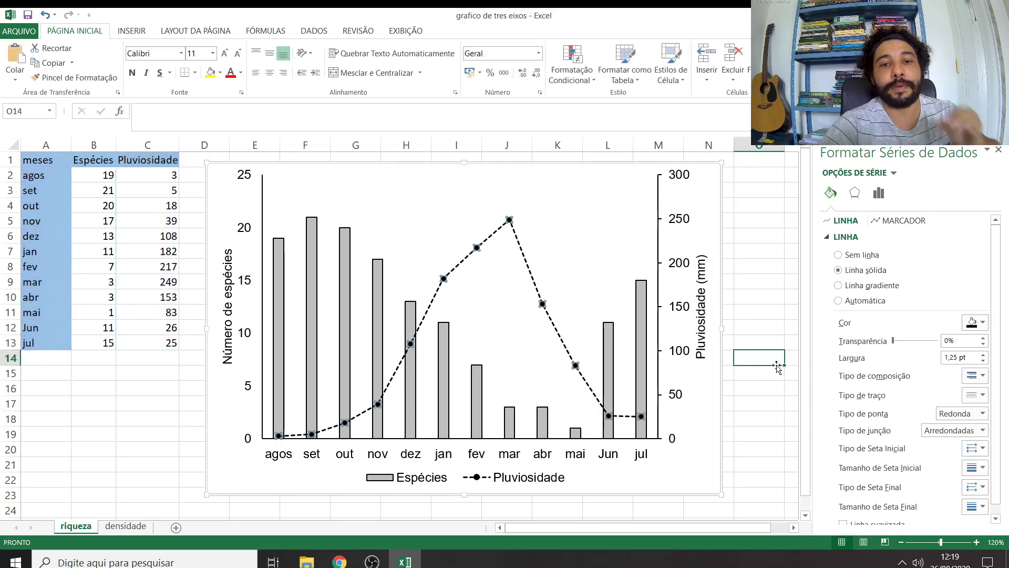
{"action": "left_click", "coordinate": [778, 218]}
{"action": "left_click", "coordinate": [769, 294]}
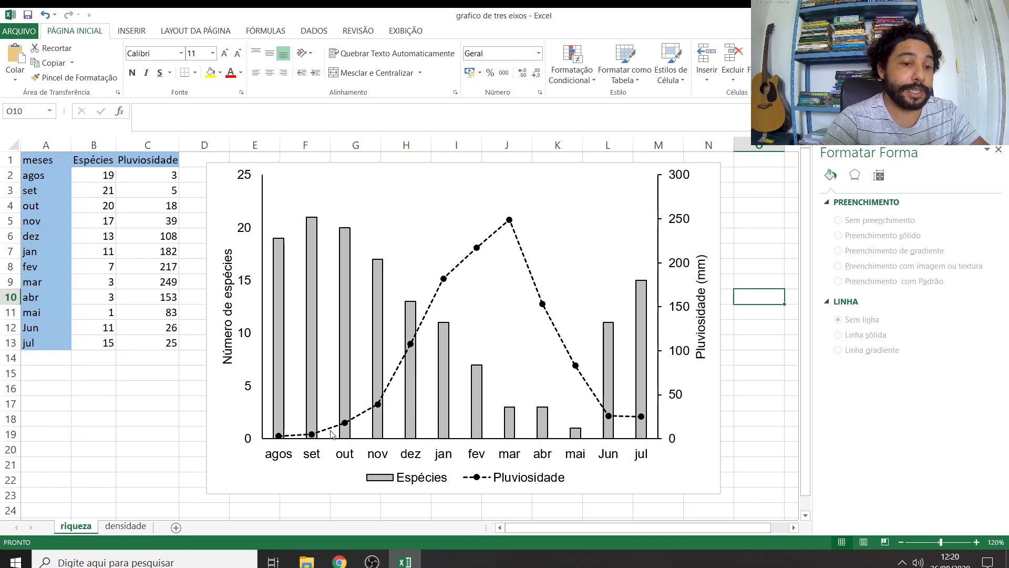
- Remove the outer border of the chart area by setting it to Sem linha
{"action": "mouse_move", "coordinate": [341, 261]}
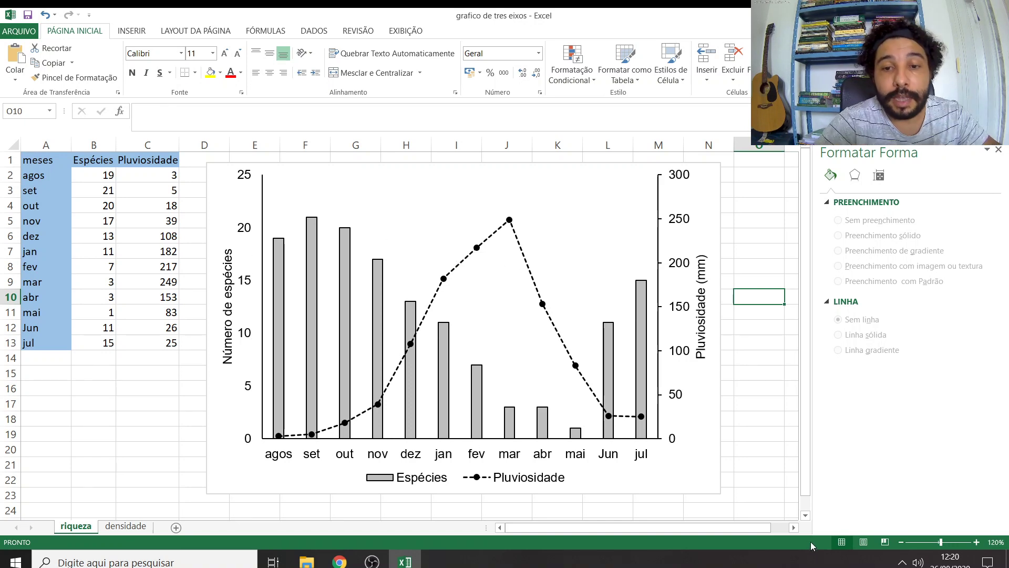
{"action": "left_click", "coordinate": [715, 404]}
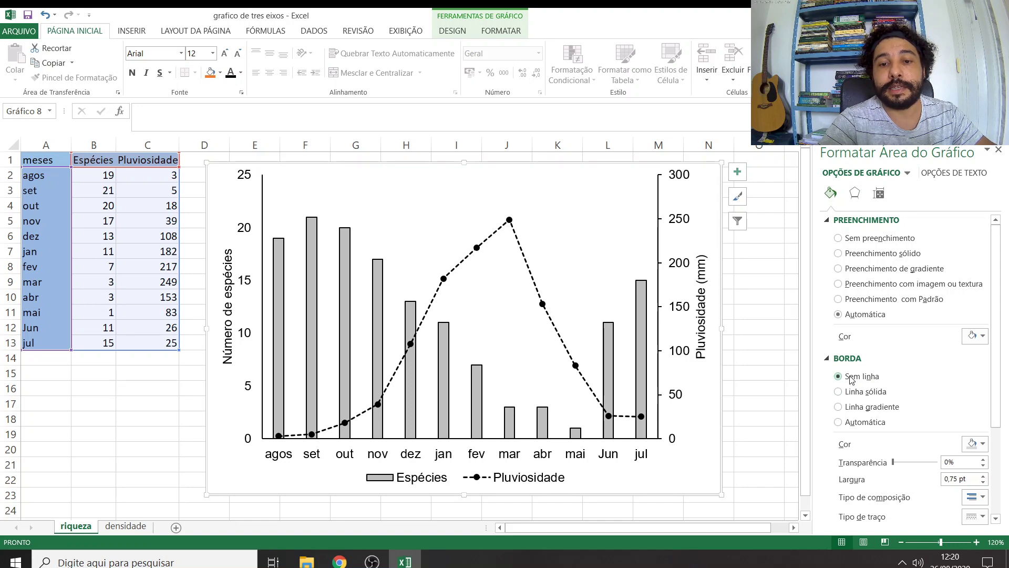
{"action": "left_click", "coordinate": [761, 336]}
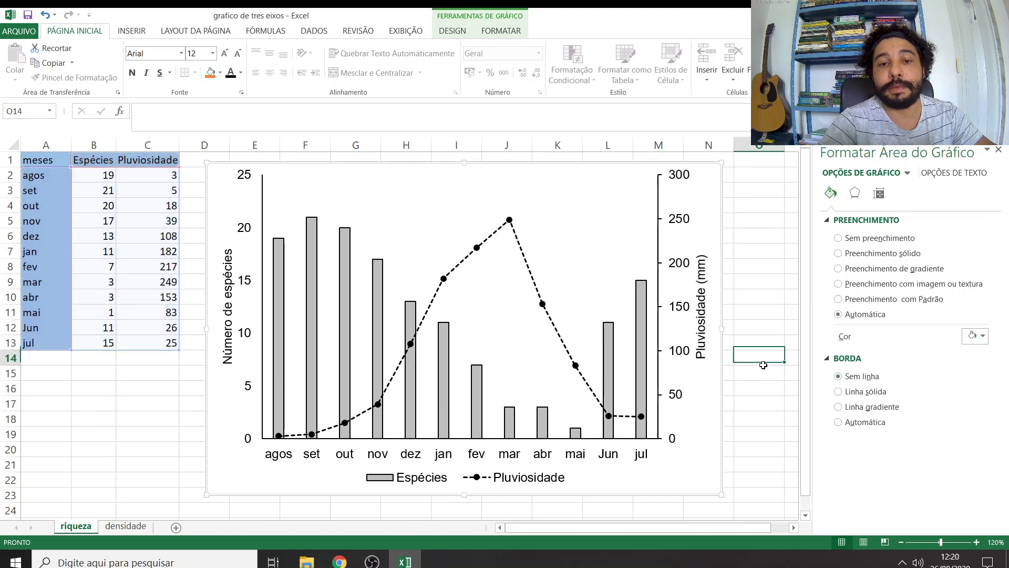
{"action": "left_click", "coordinate": [765, 322]}
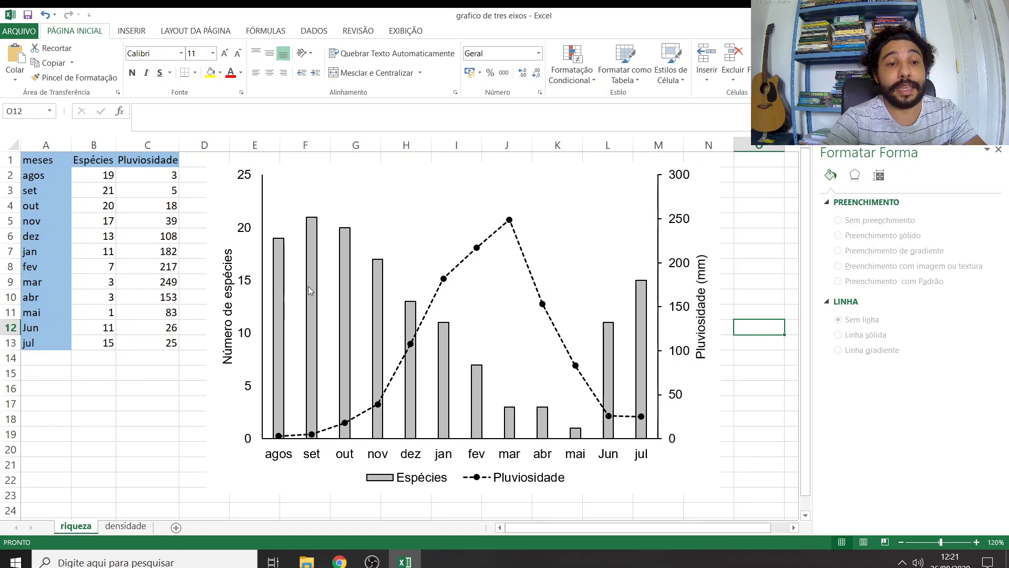
{"action": "mouse_move", "coordinate": [479, 374]}
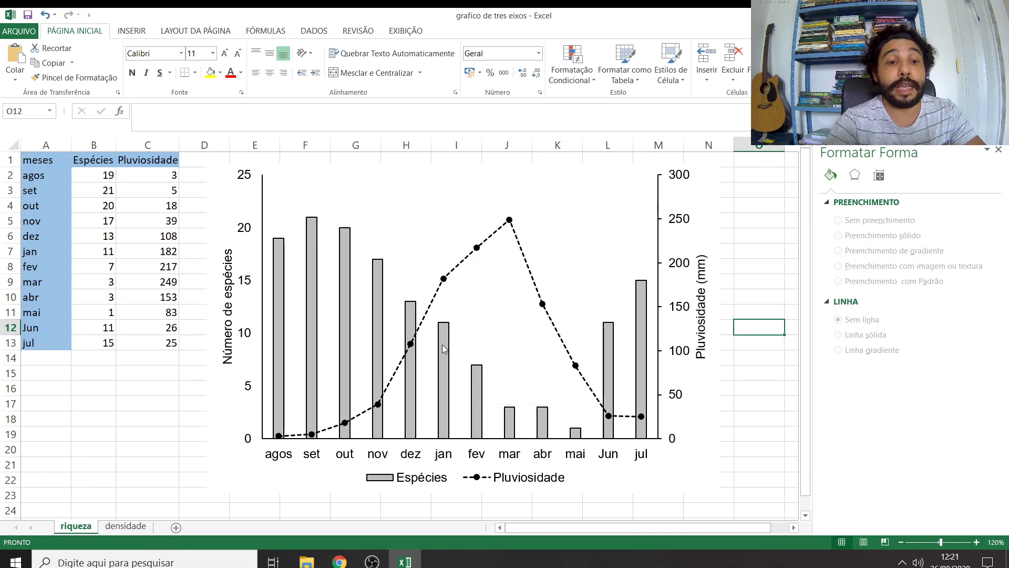
{"action": "mouse_move", "coordinate": [441, 355]}
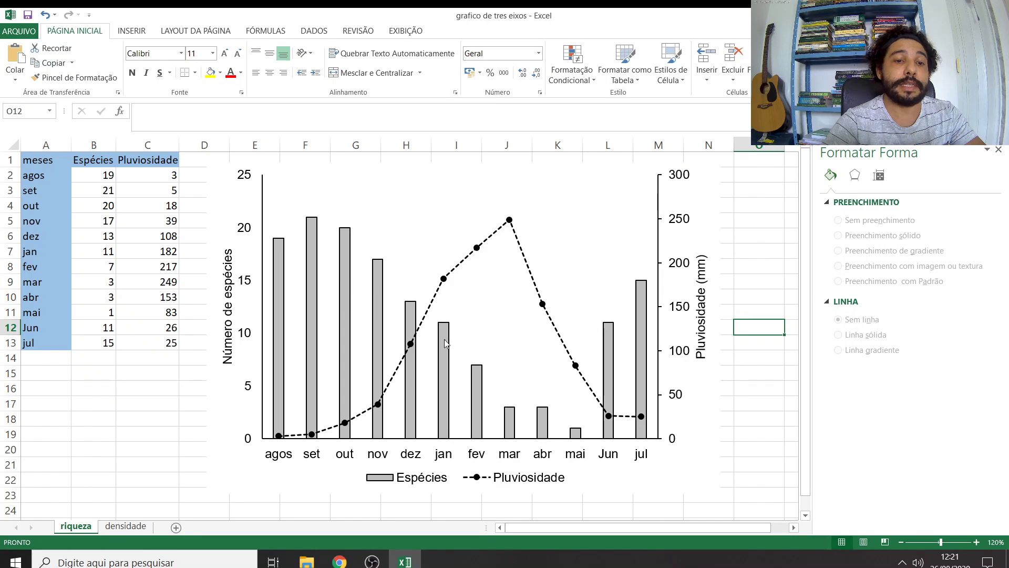
{"action": "mouse_move", "coordinate": [641, 418]}
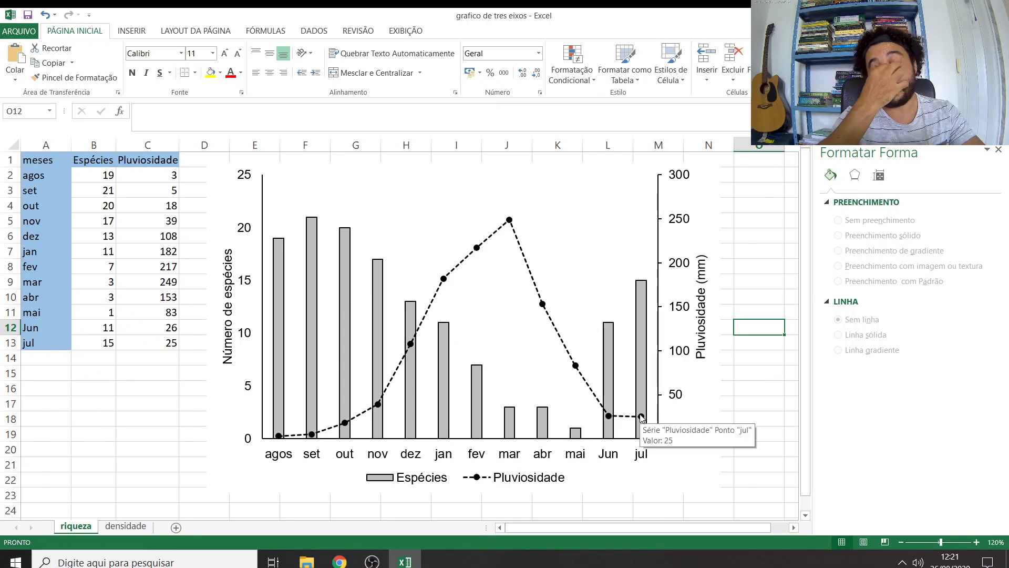